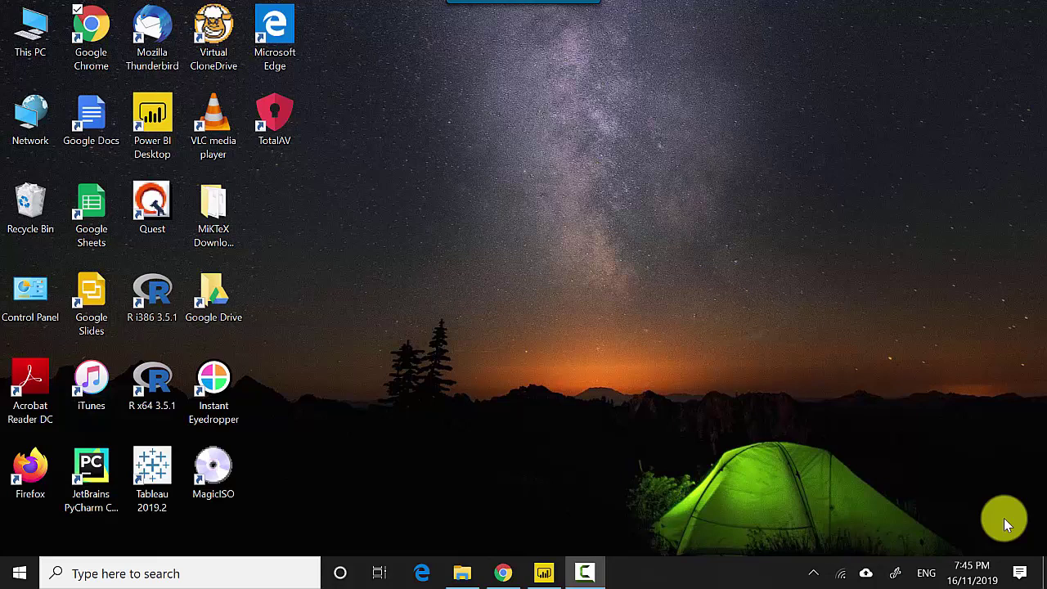
- Restore the Power BI Desktop window and select the product sales table on the report page
{"action": "left_click", "coordinate": [543, 571]}
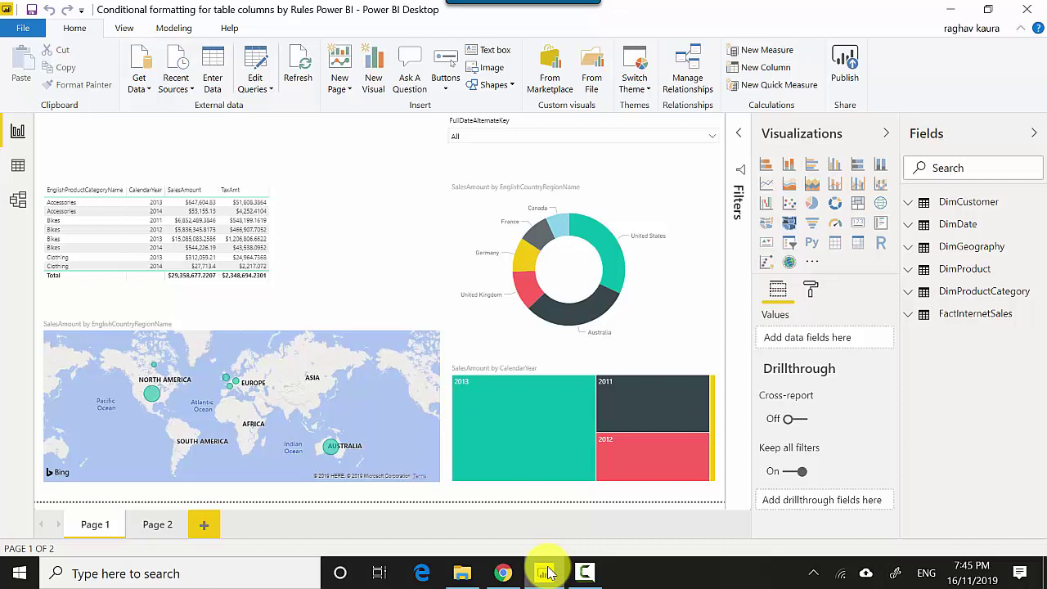
{"action": "left_click", "coordinate": [376, 219]}
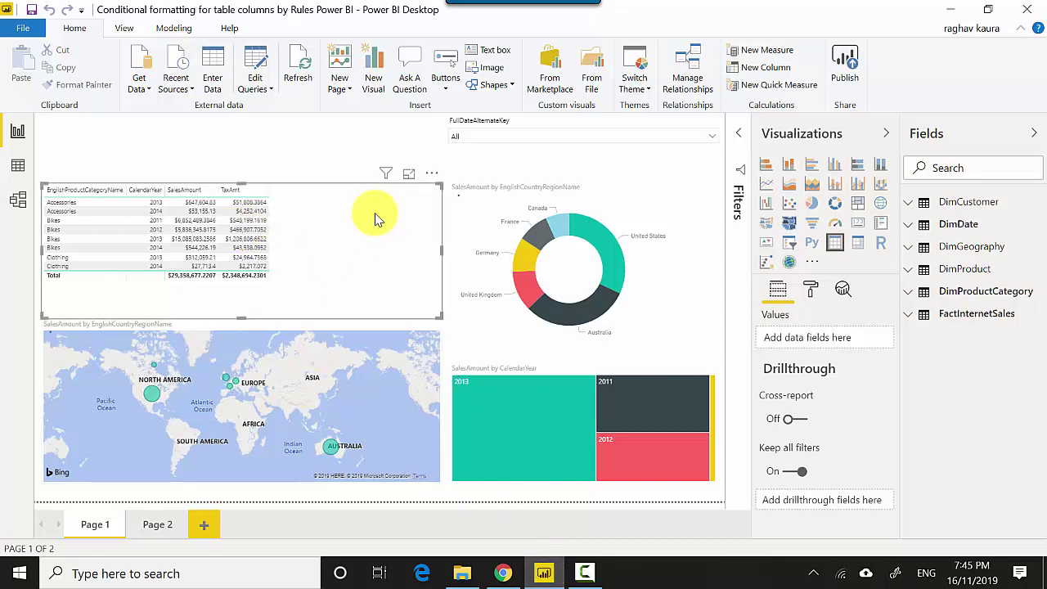
- Show the sales table in Focus mode and expand Conditional formatting in the Format pane
{"action": "left_click", "coordinate": [408, 177]}
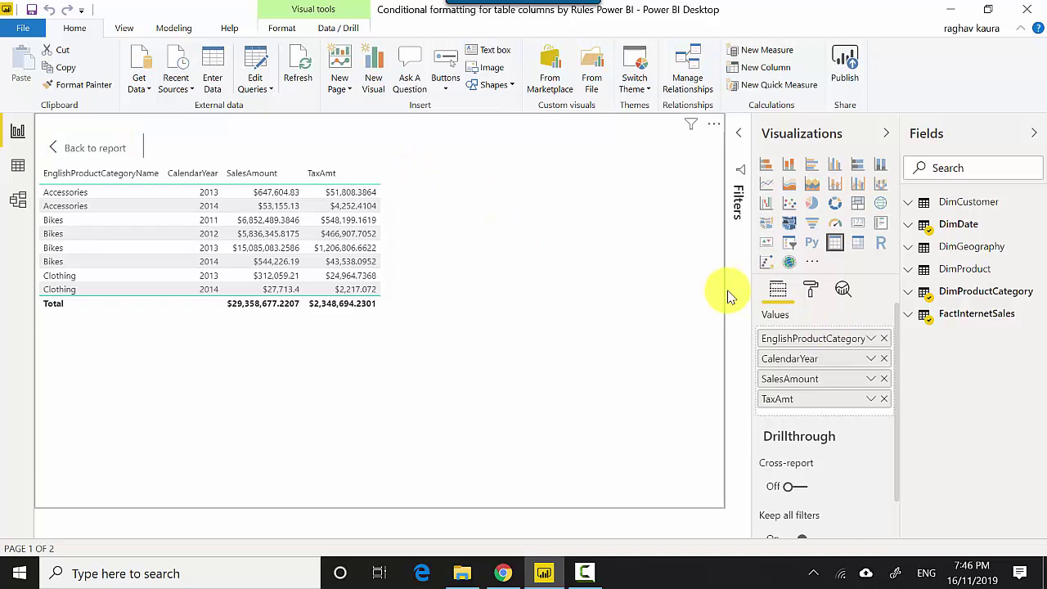
{"action": "left_click", "coordinate": [817, 291]}
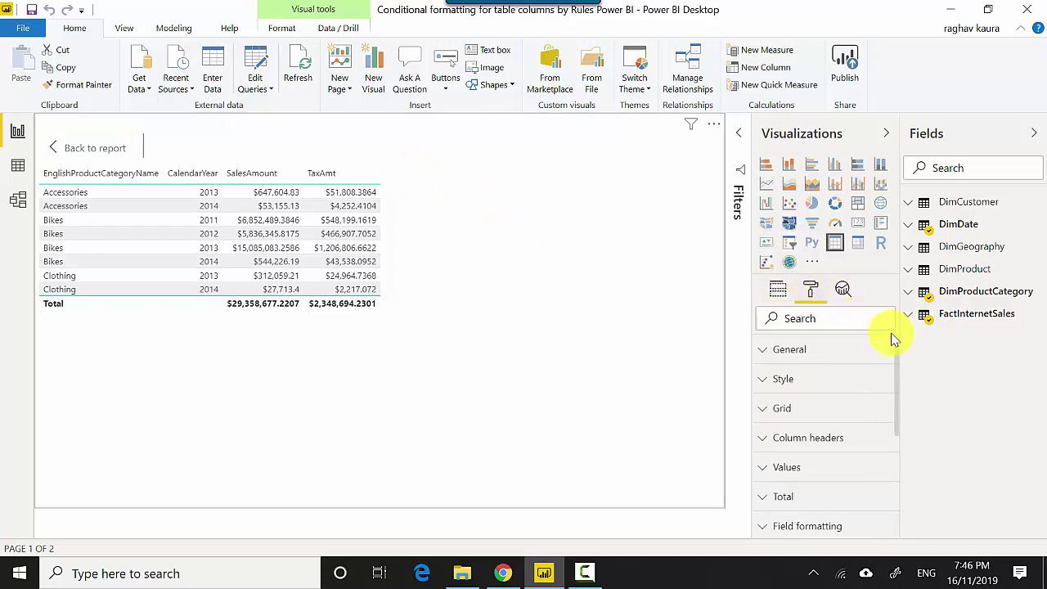
{"action": "left_click_drag", "start_coordinate": [897, 363], "coordinate": [900, 461]}
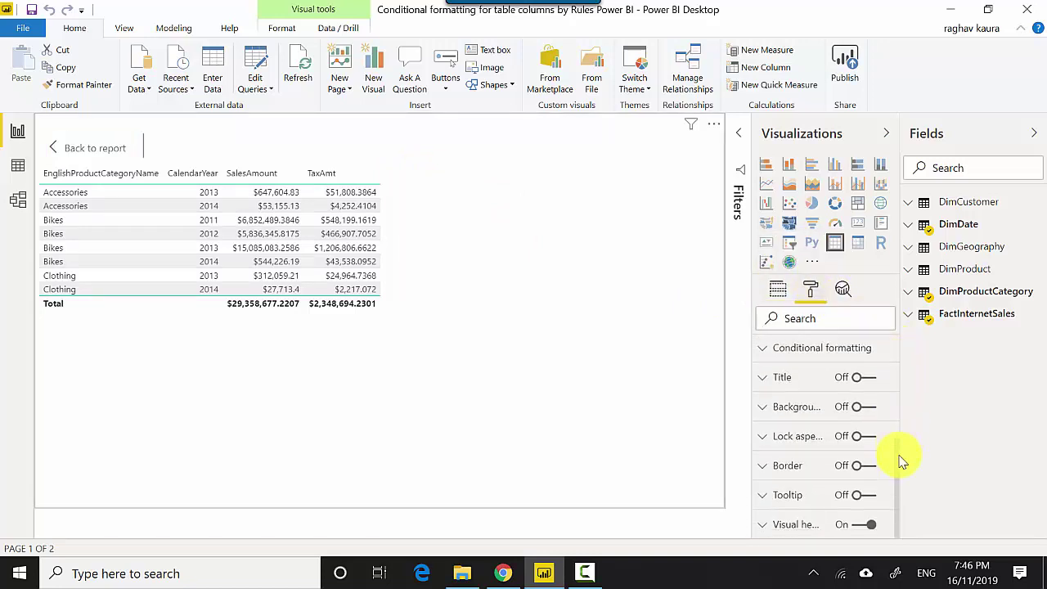
{"action": "left_click", "coordinate": [762, 348]}
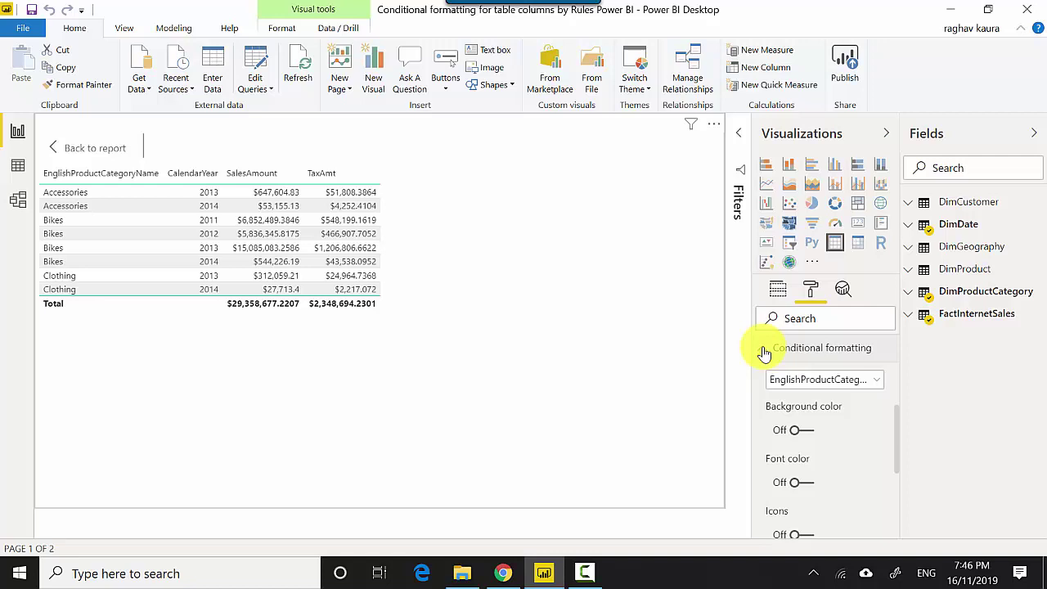
- Choose the CalendarYear column and switch its background colour on
{"action": "left_click", "coordinate": [848, 386]}
{"action": "left_click", "coordinate": [799, 381]}
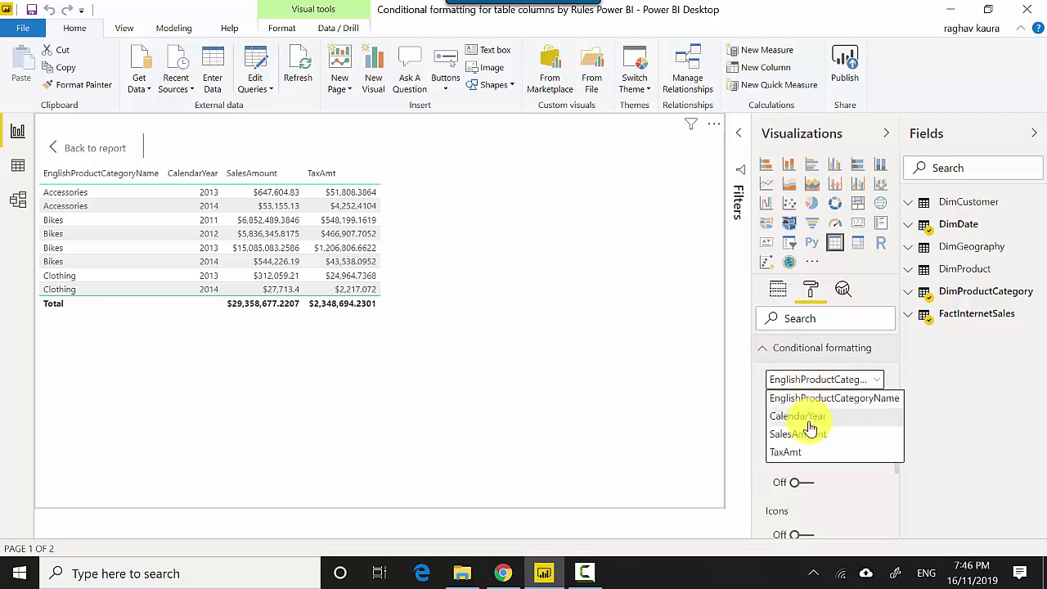
{"action": "left_click", "coordinate": [808, 419]}
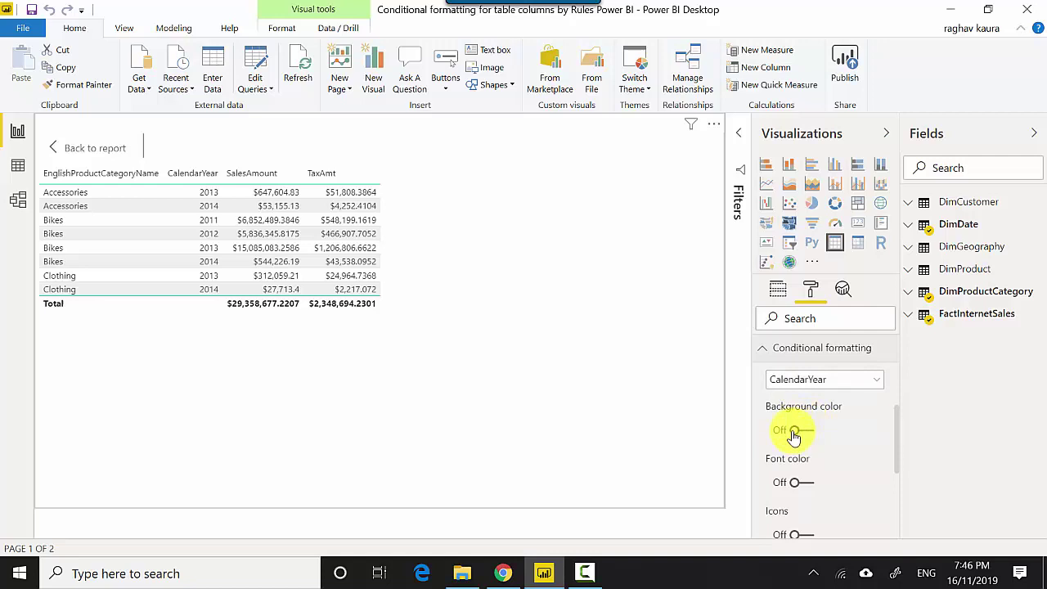
{"action": "left_click", "coordinate": [794, 431]}
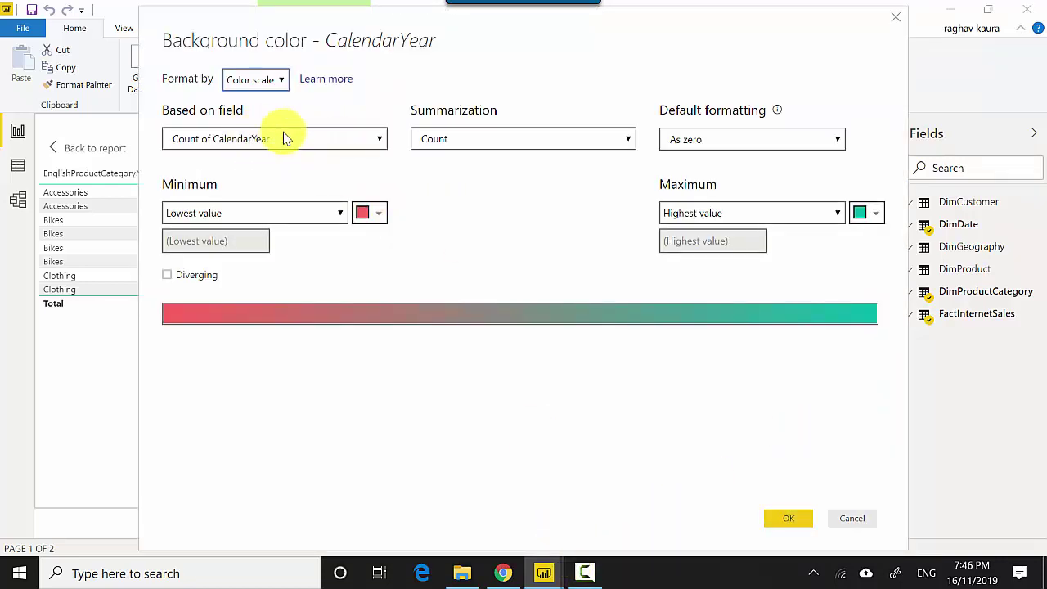
- Set the Based on field to Sum of SalesAmount, found by searching 'salesamount'
{"action": "left_click", "coordinate": [350, 147]}
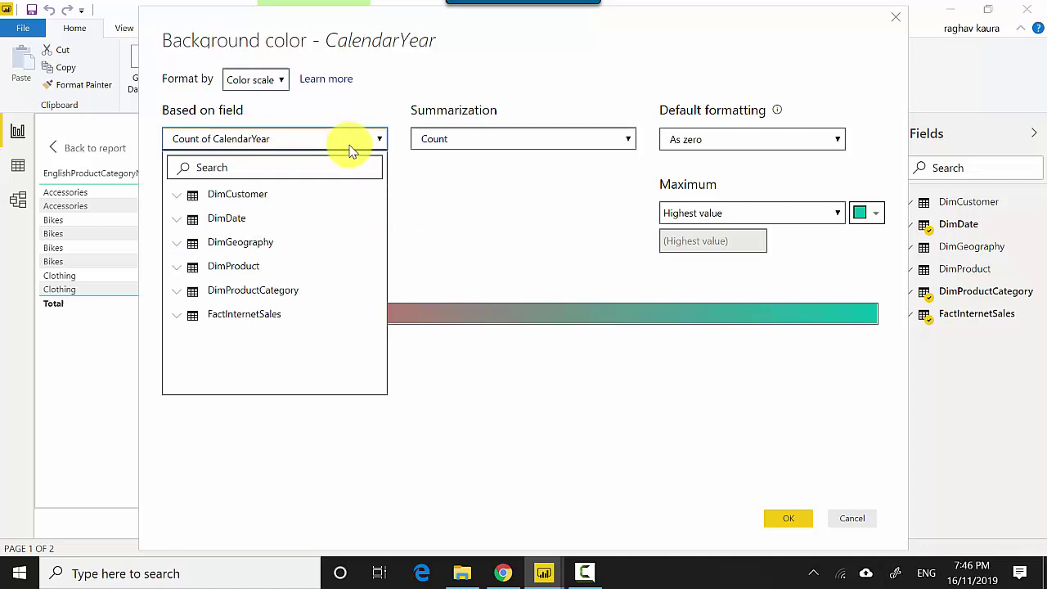
{"action": "left_click", "coordinate": [253, 169]}
{"action": "type", "text": "salesam"}
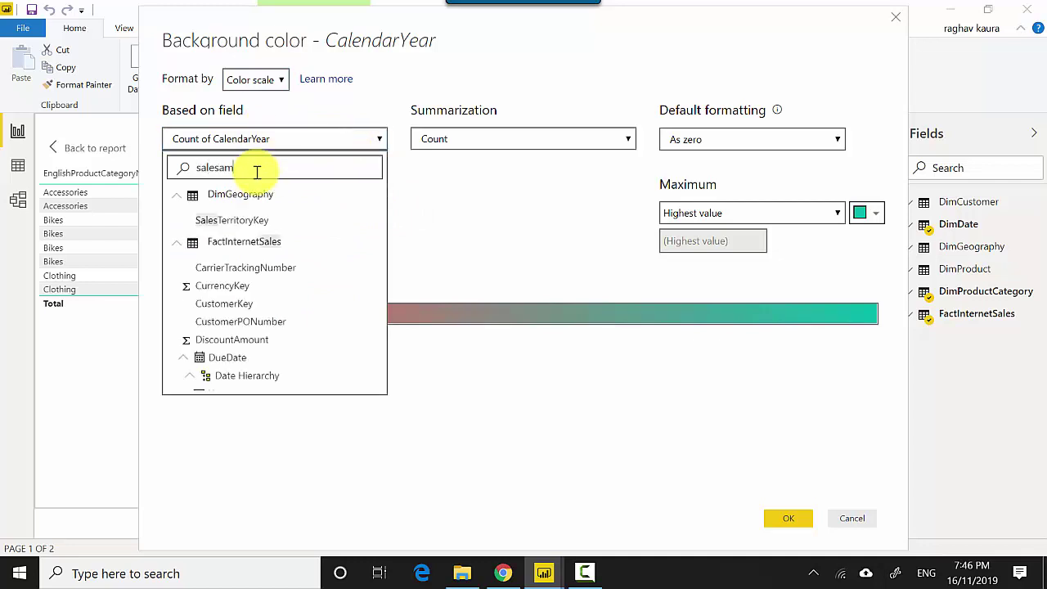
{"action": "type", "text": "ount"}
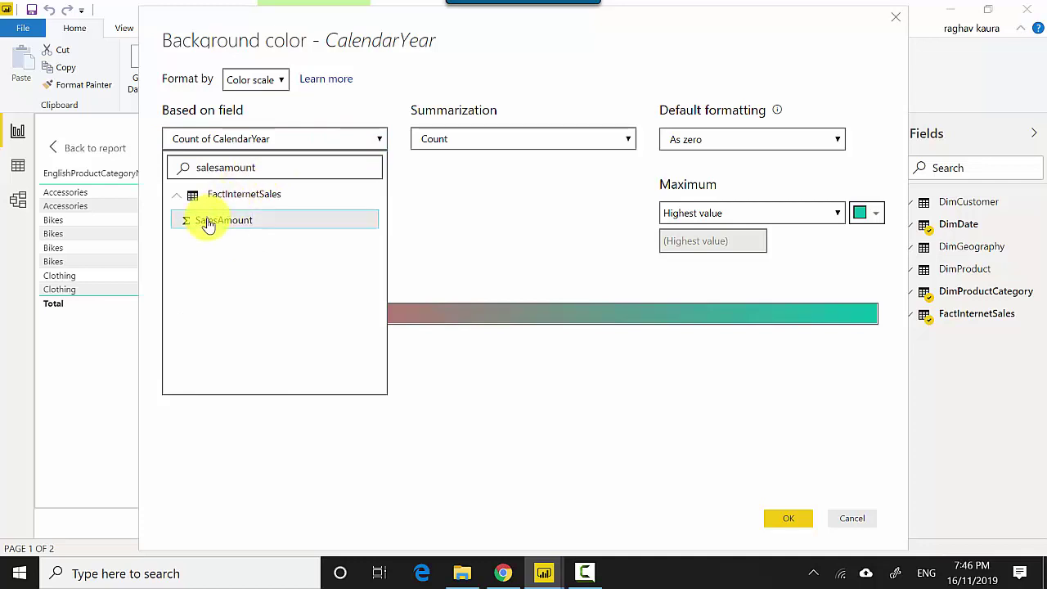
{"action": "left_click", "coordinate": [208, 221]}
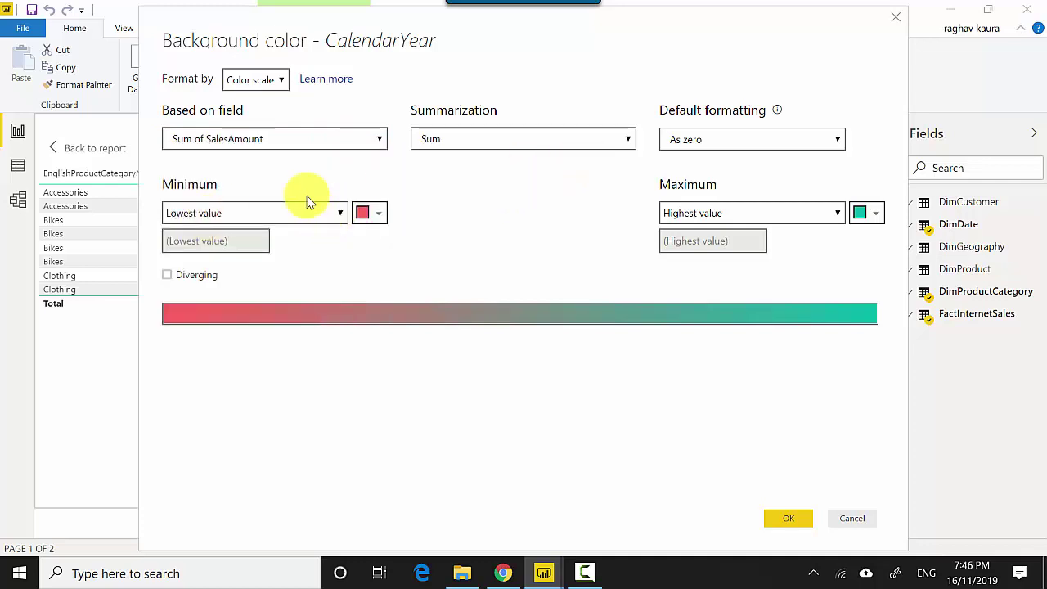
{"action": "left_click", "coordinate": [277, 82]}
- Format by Rules, with the first rule capped at less than 1000000
{"action": "left_click", "coordinate": [251, 132]}
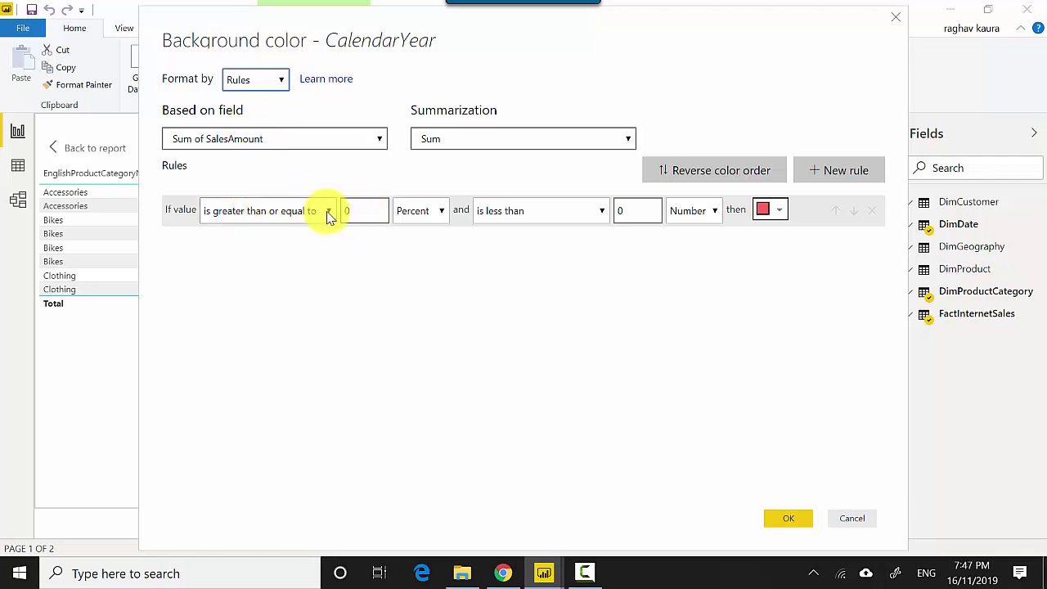
{"action": "left_click", "coordinate": [638, 211]}
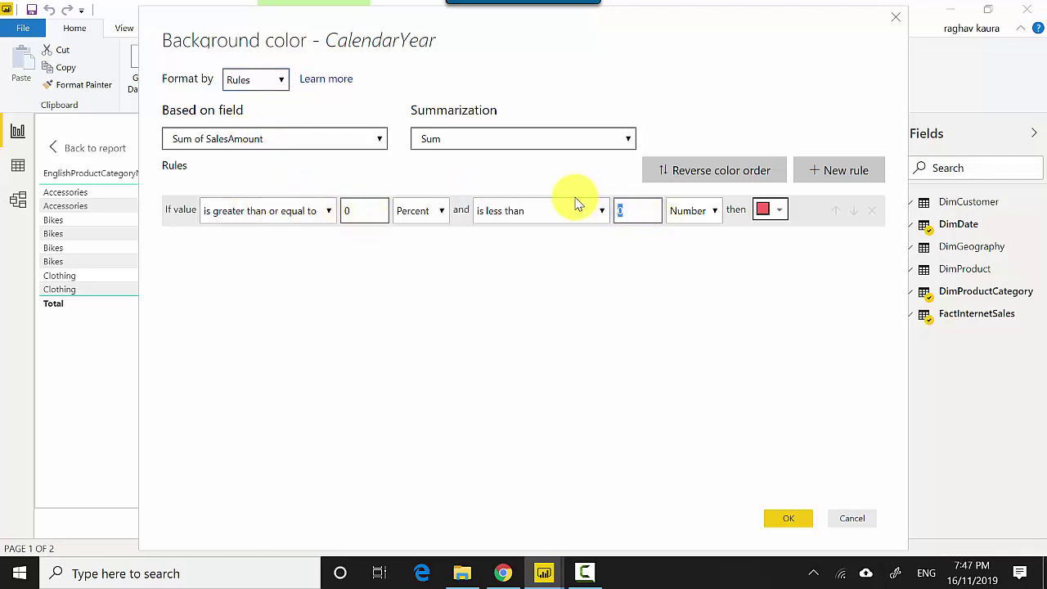
{"action": "type", "text": "10000"}
{"action": "type", "text": "00"}
{"action": "left_click", "coordinate": [783, 522]}
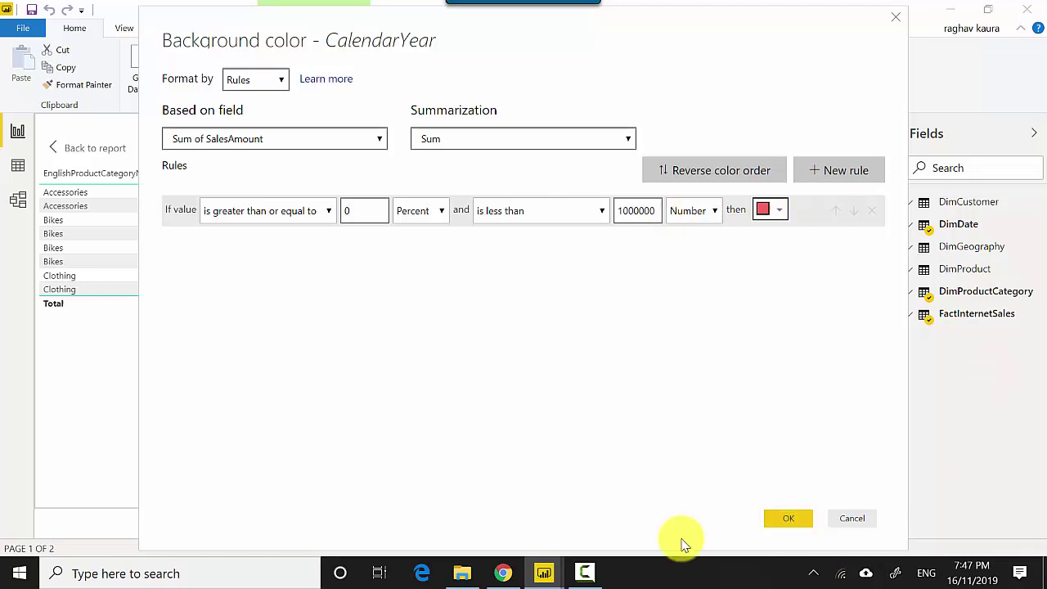
- Add a second rule from 1000000 to 5000000 coloured yellow
{"action": "left_click", "coordinate": [819, 176]}
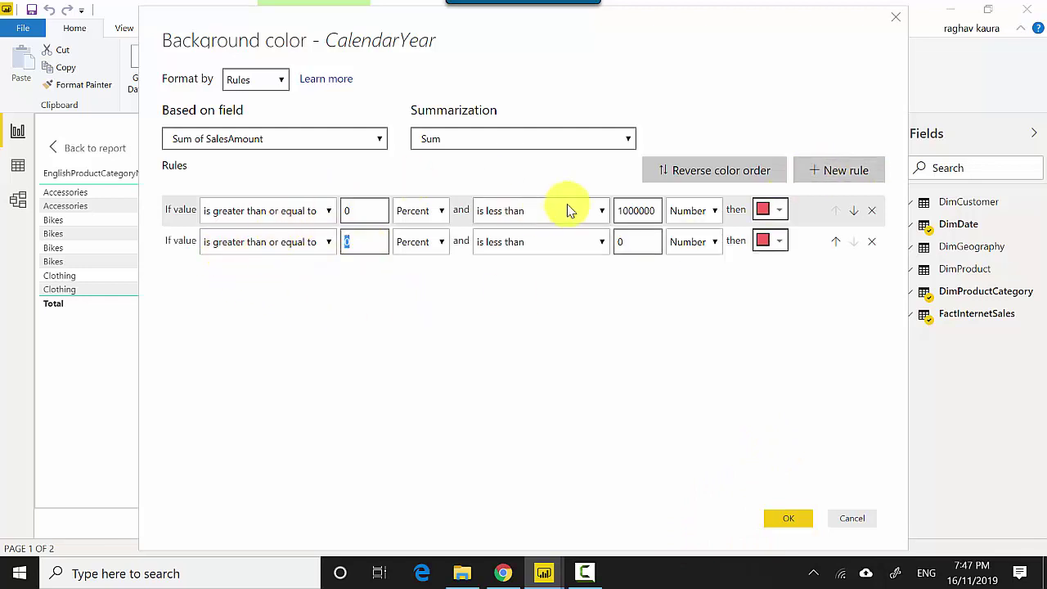
{"action": "left_click_drag", "start_coordinate": [664, 211], "coordinate": [603, 210]}
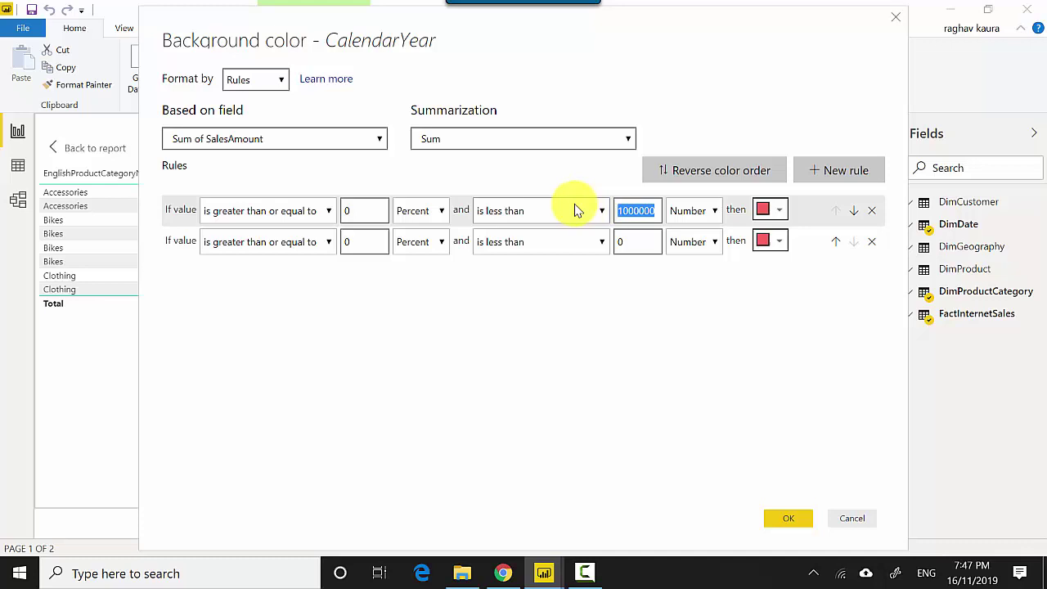
{"action": "left_click", "coordinate": [364, 242]}
{"action": "key", "text": "ctrl+a"}
{"action": "type", "text": "1000000"}
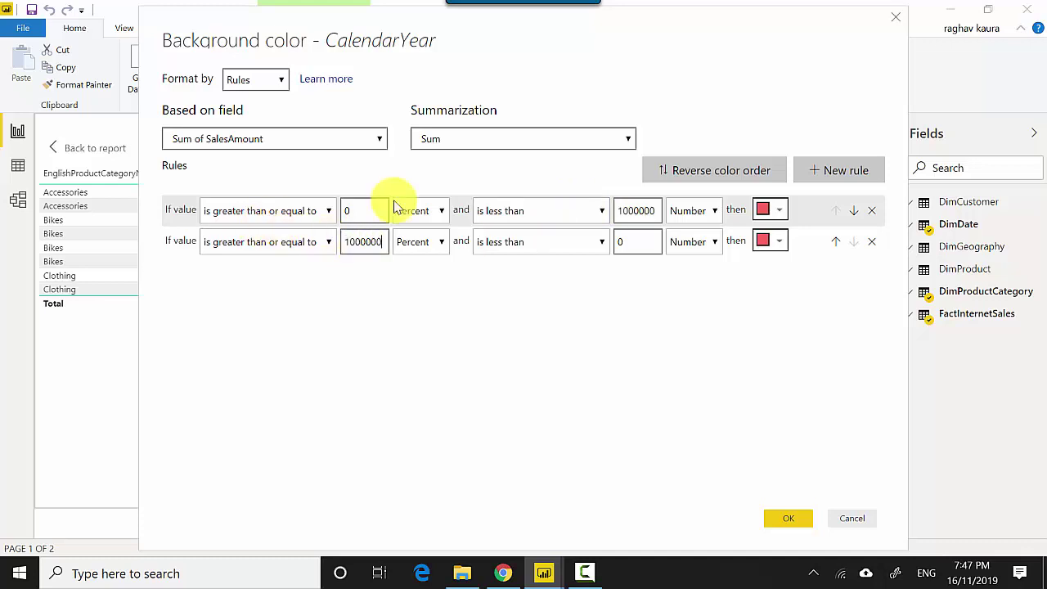
{"action": "left_click", "coordinate": [646, 242]}
{"action": "left_click", "coordinate": [601, 241]}
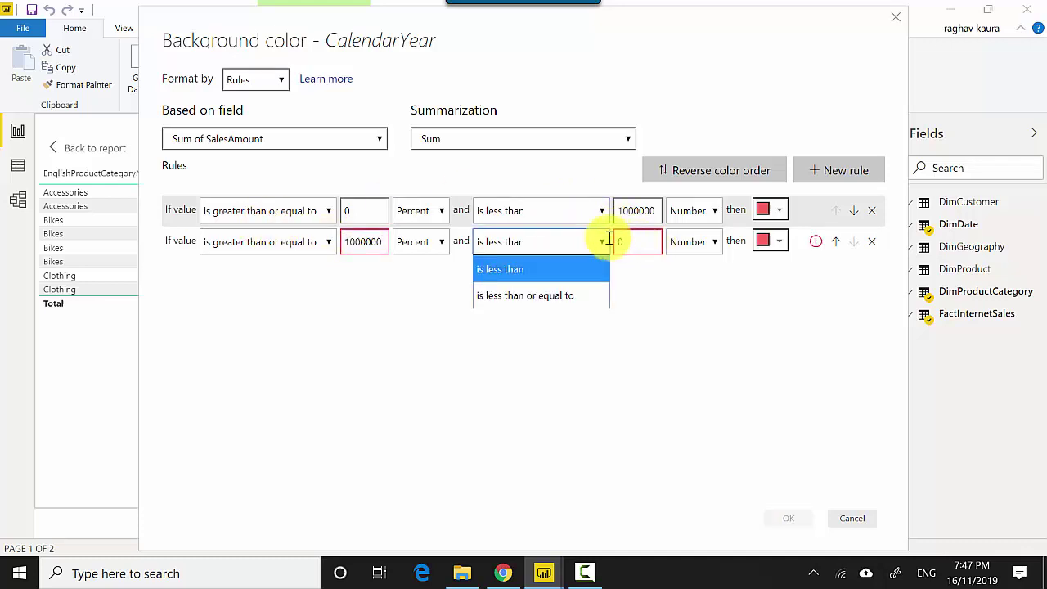
{"action": "left_click", "coordinate": [645, 240]}
{"action": "key", "text": "ctrl+a"}
{"action": "type", "text": "1000000"}
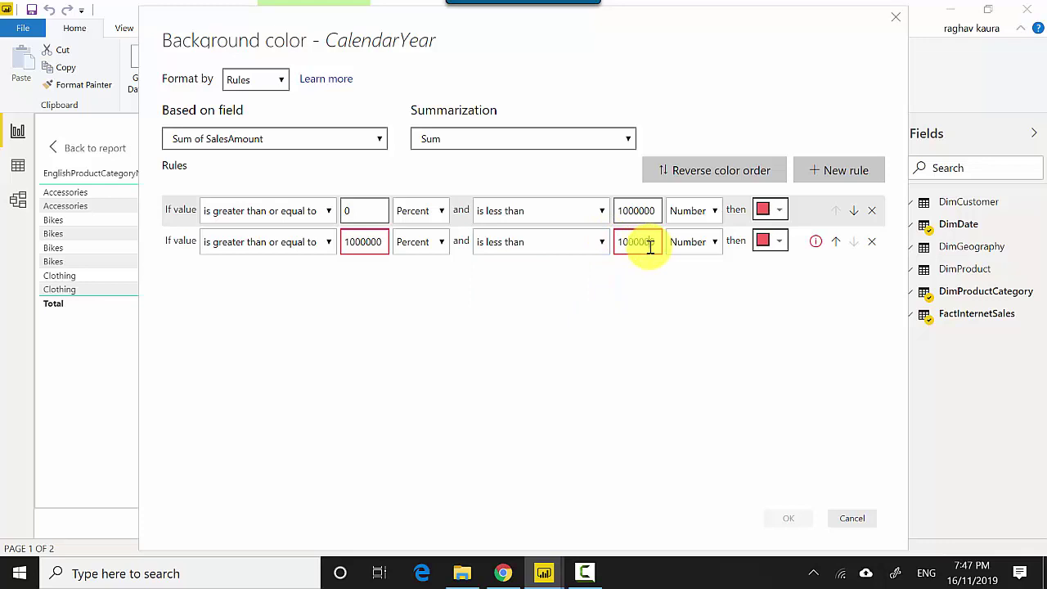
{"action": "key", "text": "Home"}
{"action": "key", "text": "shift+Right"}
{"action": "type", "text": "5"}
{"action": "left_click", "coordinate": [781, 242]}
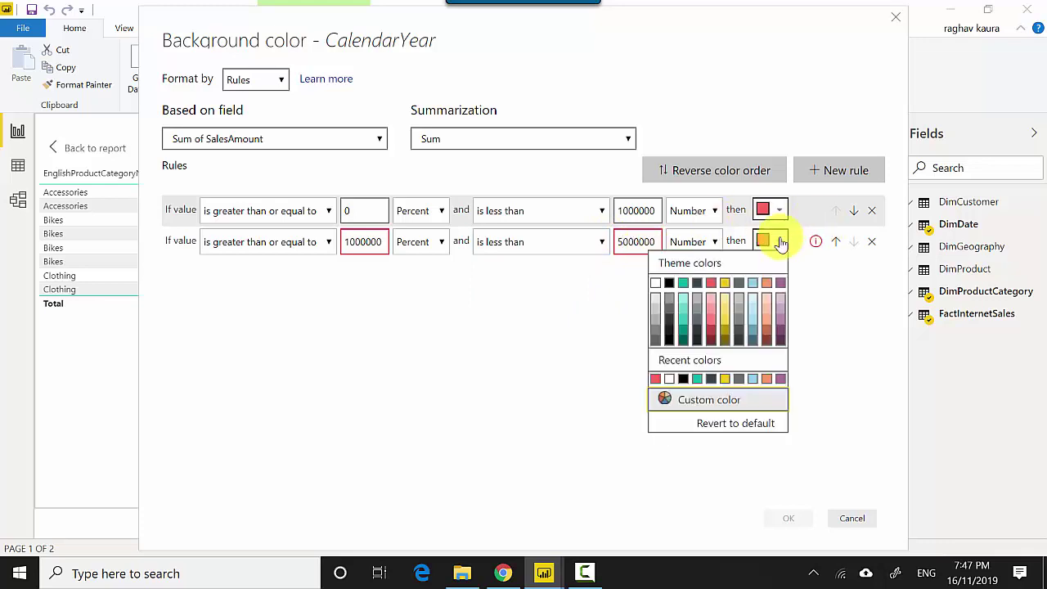
{"action": "left_click", "coordinate": [725, 282]}
- Add a third rule from 5000000 to 50000000 coloured teal
{"action": "left_click", "coordinate": [836, 170]}
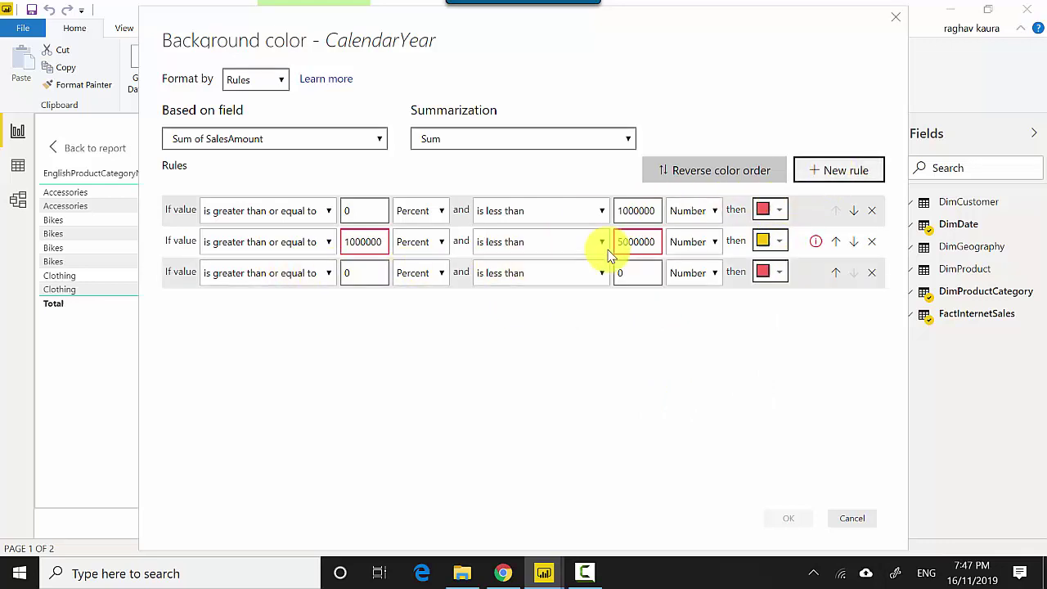
{"action": "left_click_drag", "start_coordinate": [659, 242], "coordinate": [603, 241]}
{"action": "key", "text": "ctrl+c"}
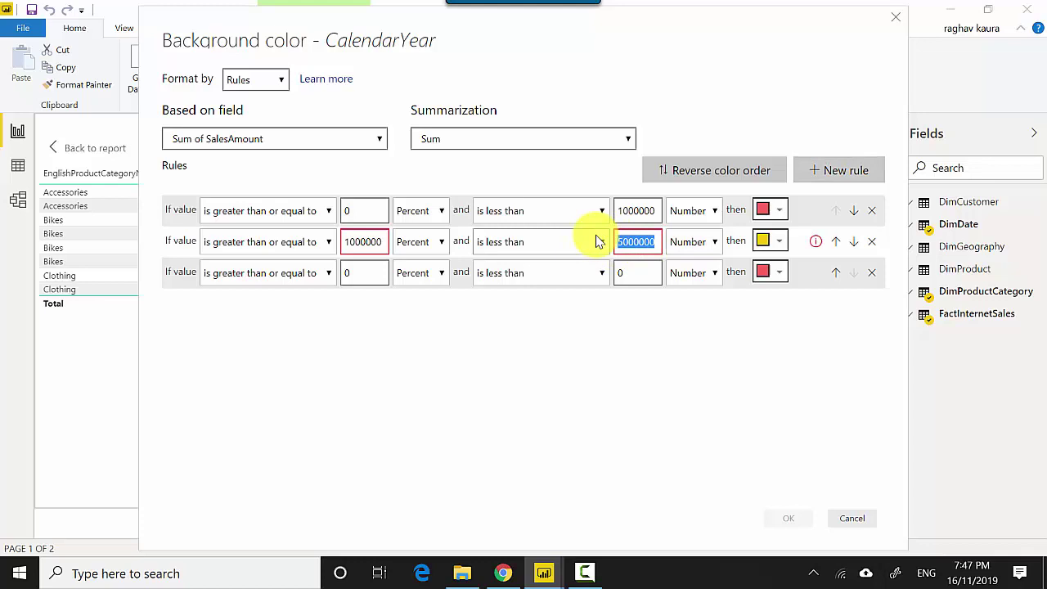
{"action": "left_click_drag", "start_coordinate": [373, 274], "coordinate": [319, 270]}
{"action": "key", "text": "ctrl+v"}
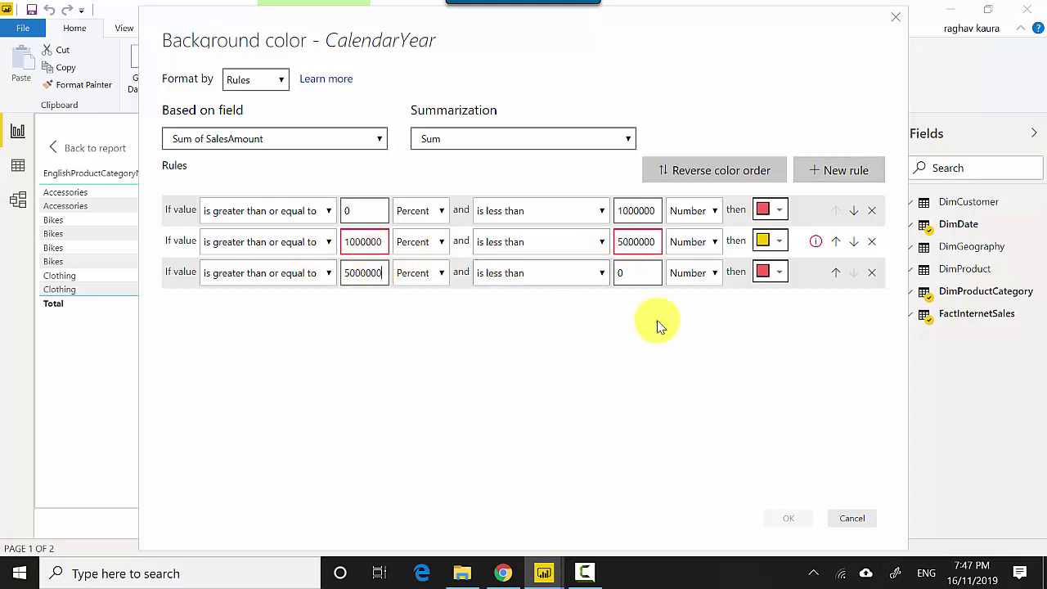
{"action": "left_click", "coordinate": [641, 271]}
{"action": "key", "text": "ctrl+v"}
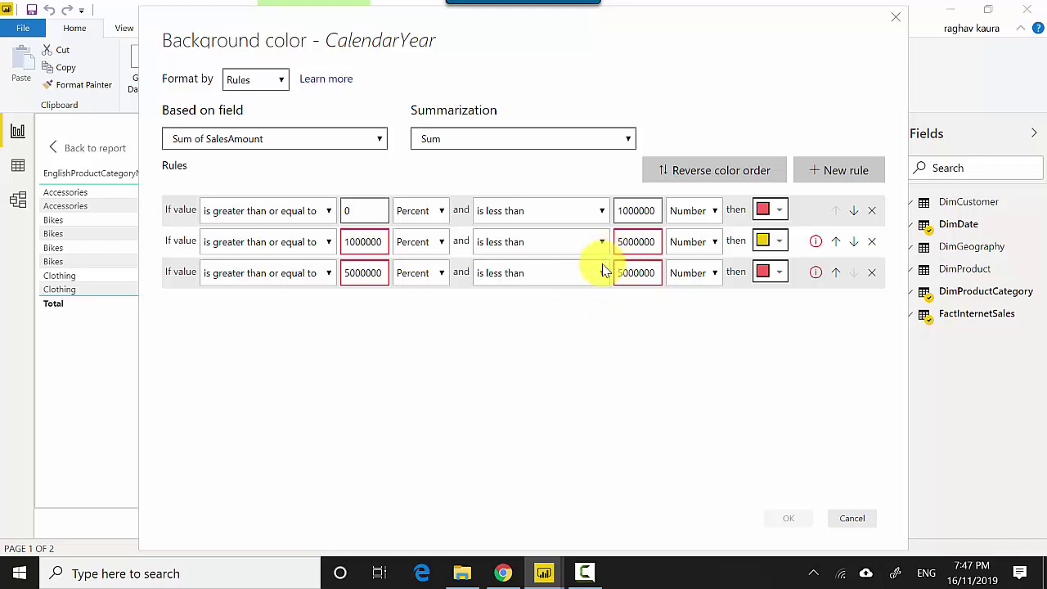
{"action": "left_click", "coordinate": [602, 273]}
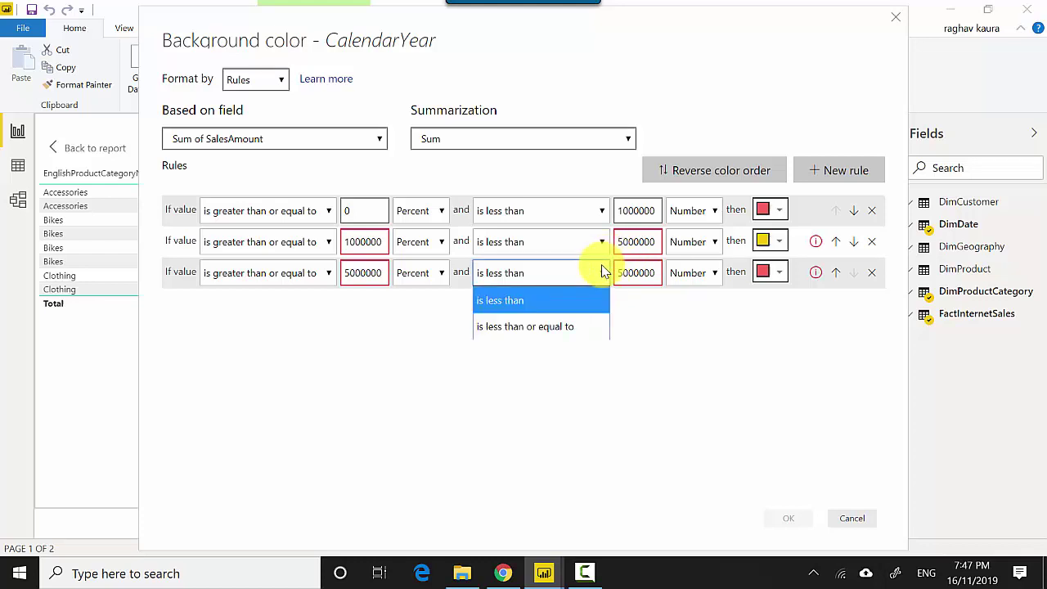
{"action": "left_click", "coordinate": [634, 272]}
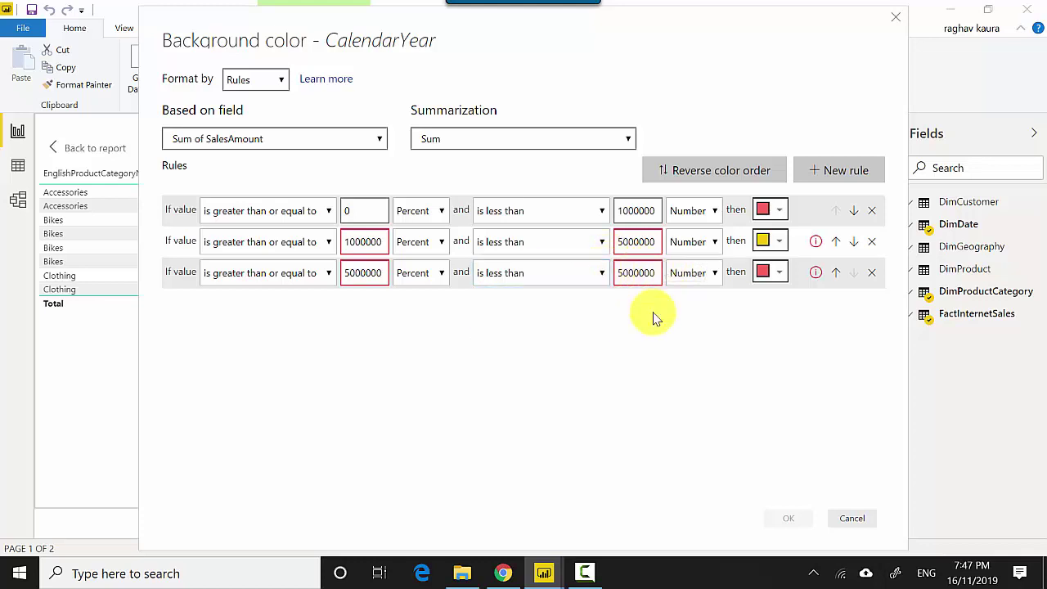
{"action": "type", "text": "0"}
{"action": "left_click", "coordinate": [775, 274]}
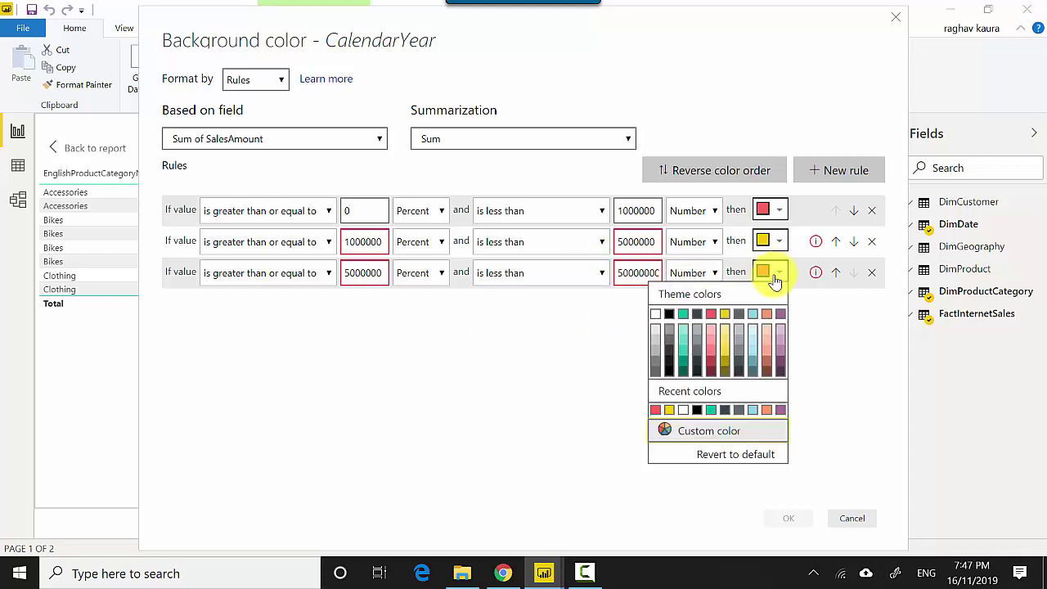
{"action": "left_click", "coordinate": [683, 314]}
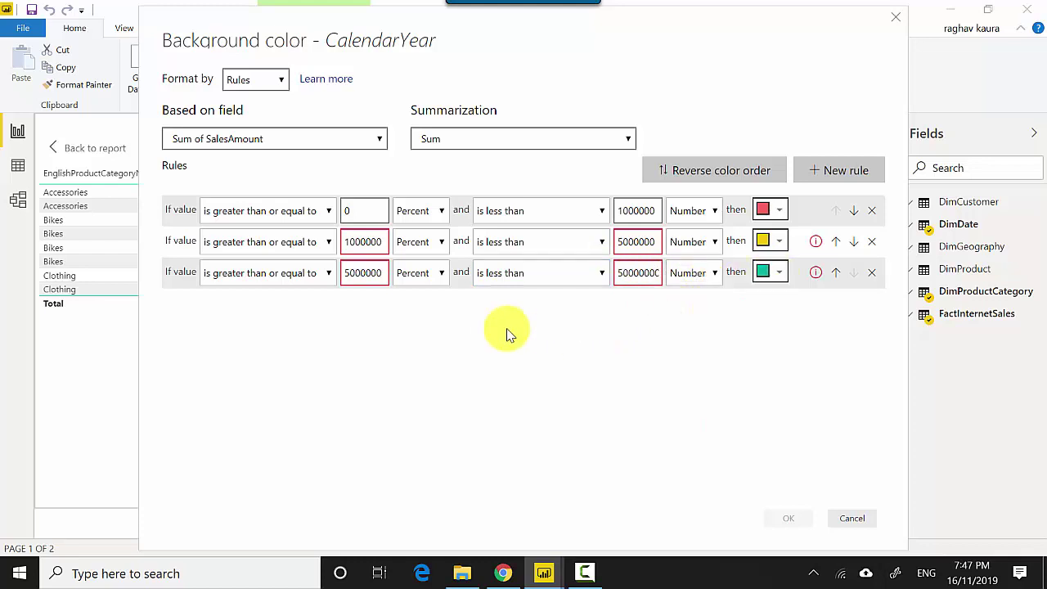
- Set every rule's lower-bound type to Number and apply the CalendarYear rules
{"action": "left_click", "coordinate": [439, 212]}
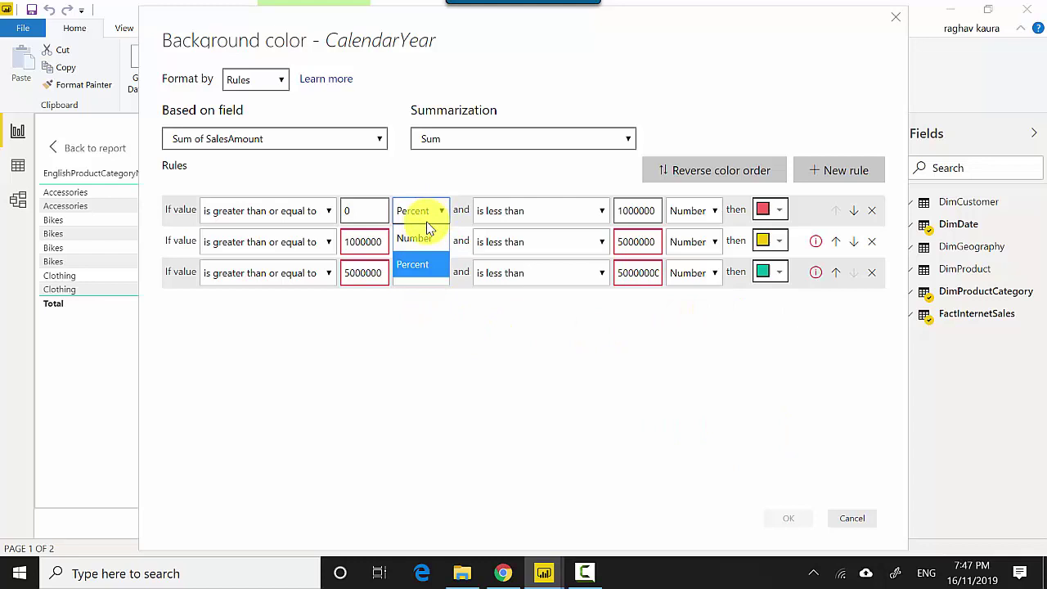
{"action": "left_click", "coordinate": [416, 236]}
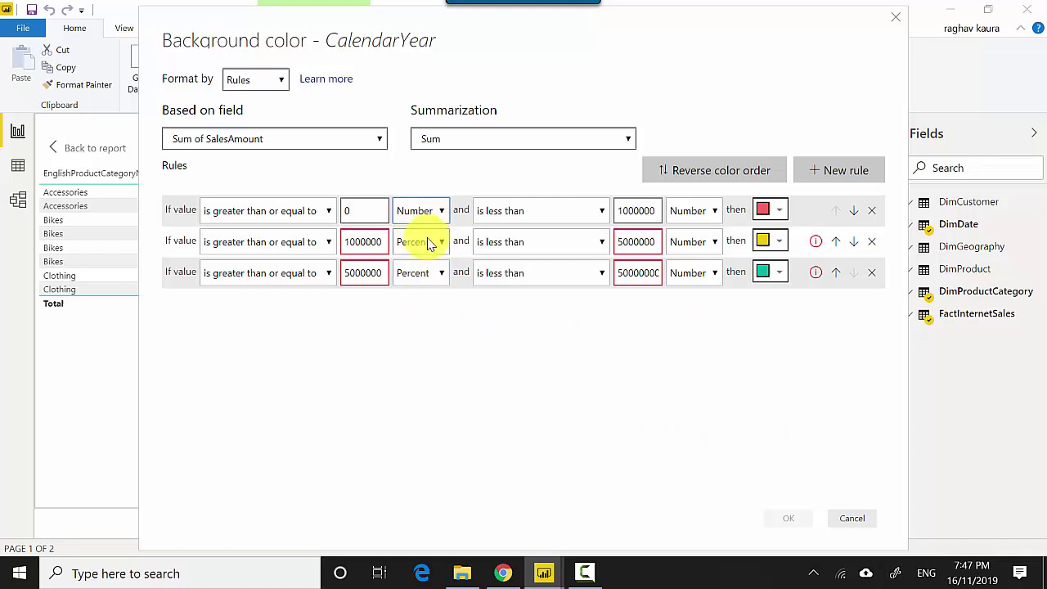
{"action": "left_click", "coordinate": [420, 241]}
{"action": "left_click", "coordinate": [418, 271]}
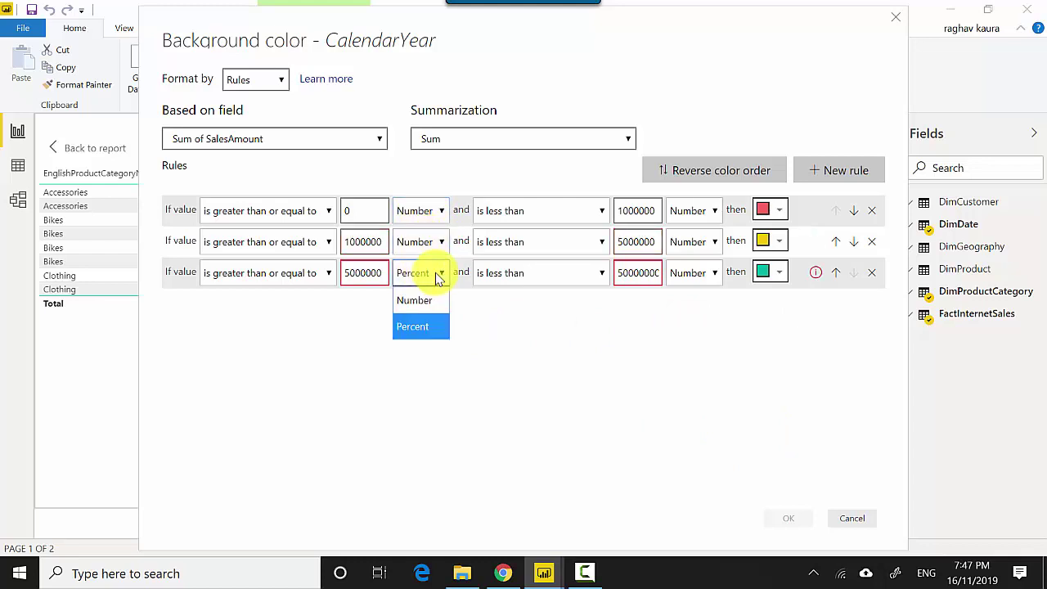
{"action": "left_click", "coordinate": [421, 299]}
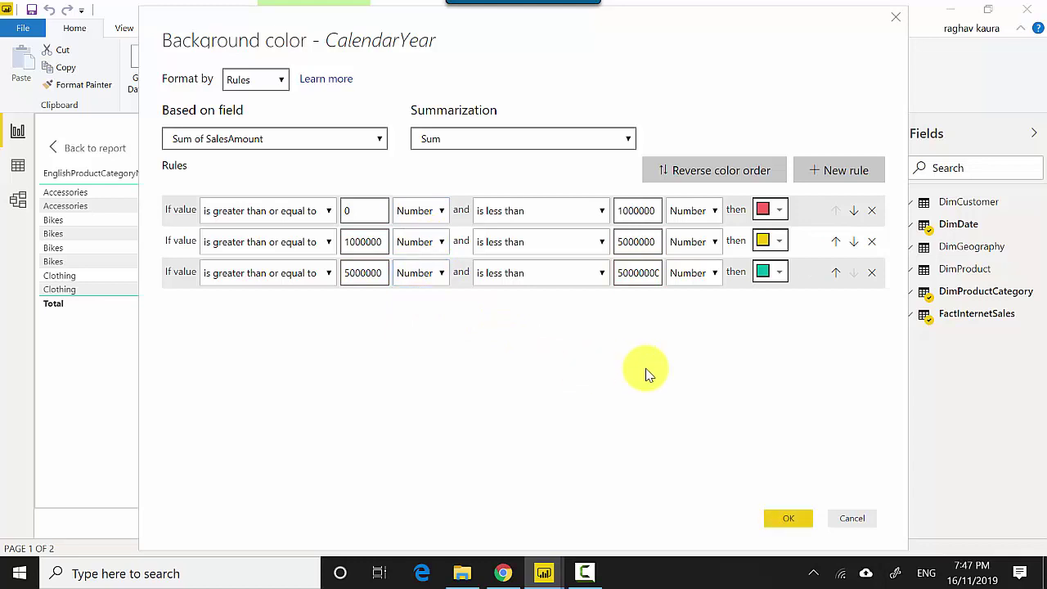
{"action": "left_click", "coordinate": [785, 518]}
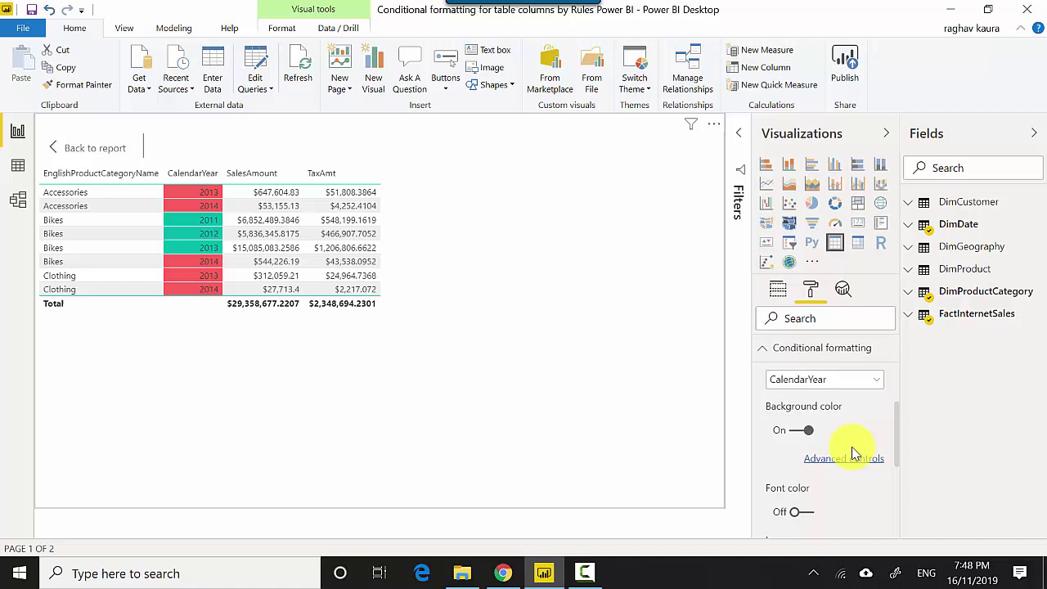
- Pick SalesAmount in Conditional formatting and switch its background colour on
{"action": "left_click", "coordinate": [859, 381]}
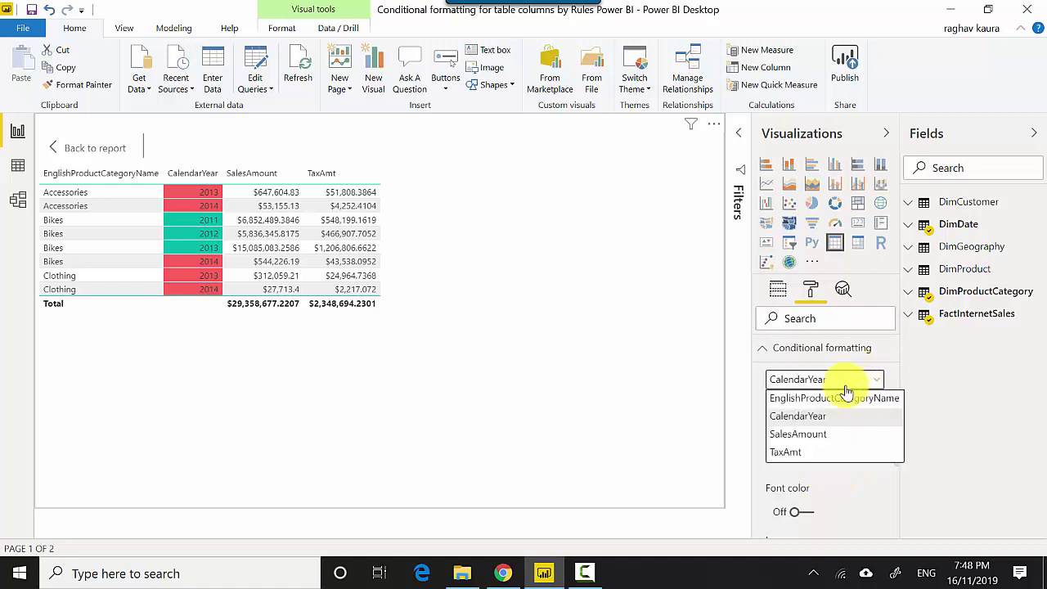
{"action": "left_click", "coordinate": [792, 435]}
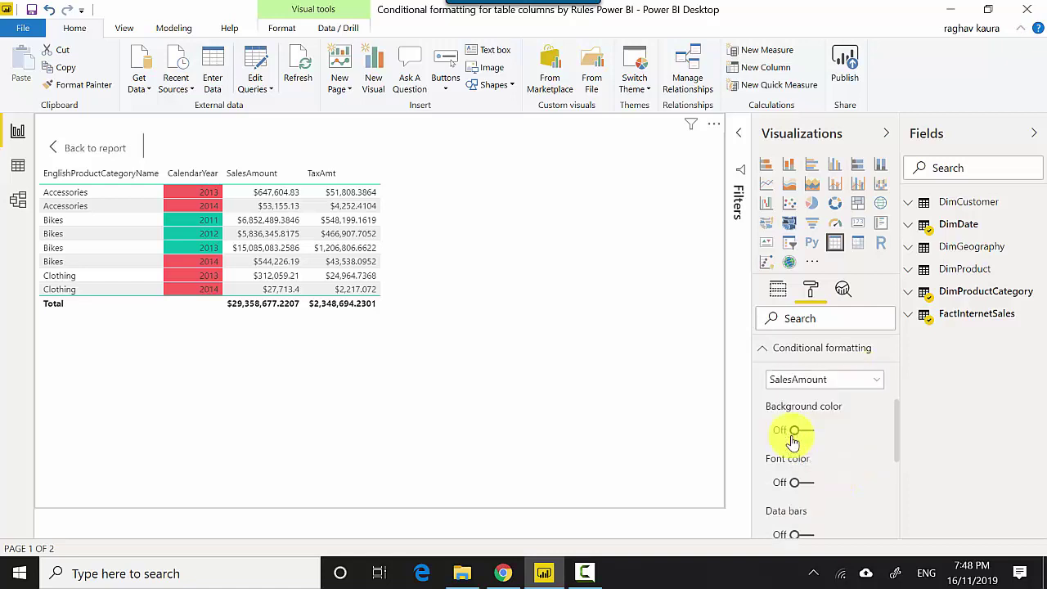
{"action": "left_click", "coordinate": [800, 436]}
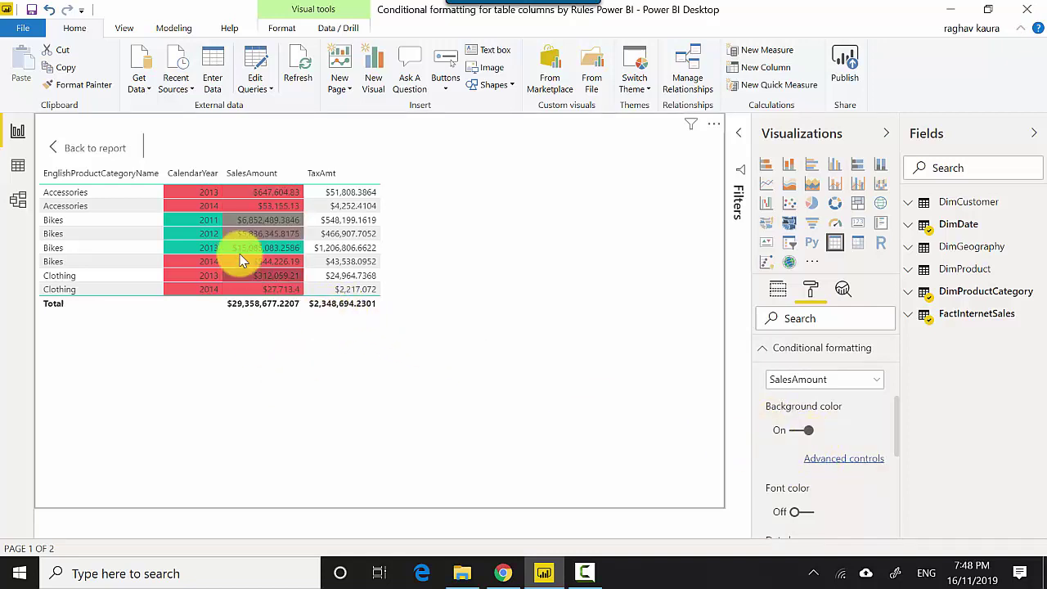
- Switch SalesAmount colouring to Rules, with a yellow first rule below 1000000
{"action": "left_click", "coordinate": [826, 459]}
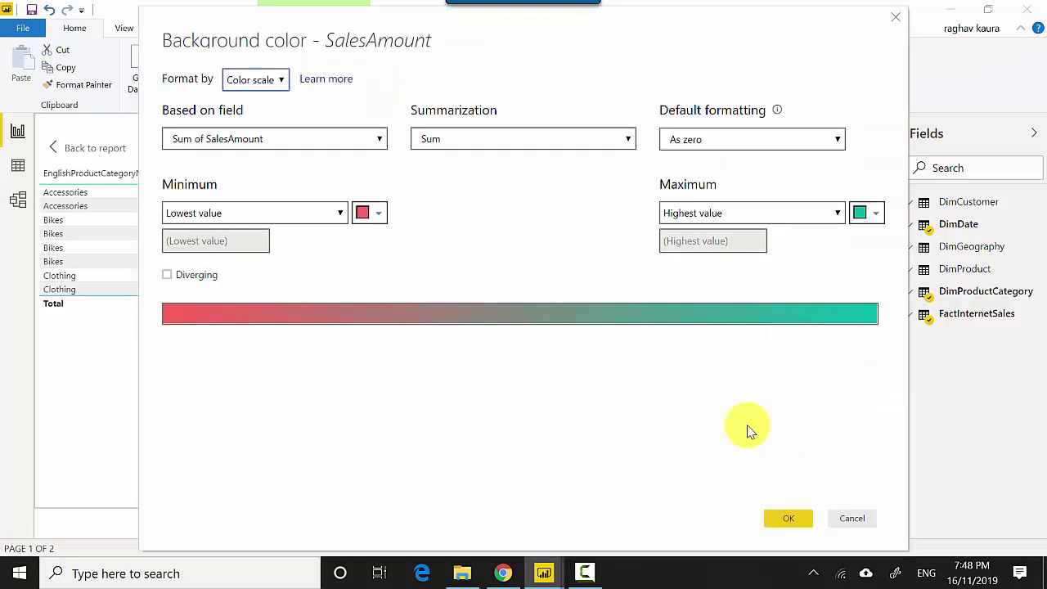
{"action": "left_click", "coordinate": [276, 82]}
{"action": "left_click", "coordinate": [245, 132]}
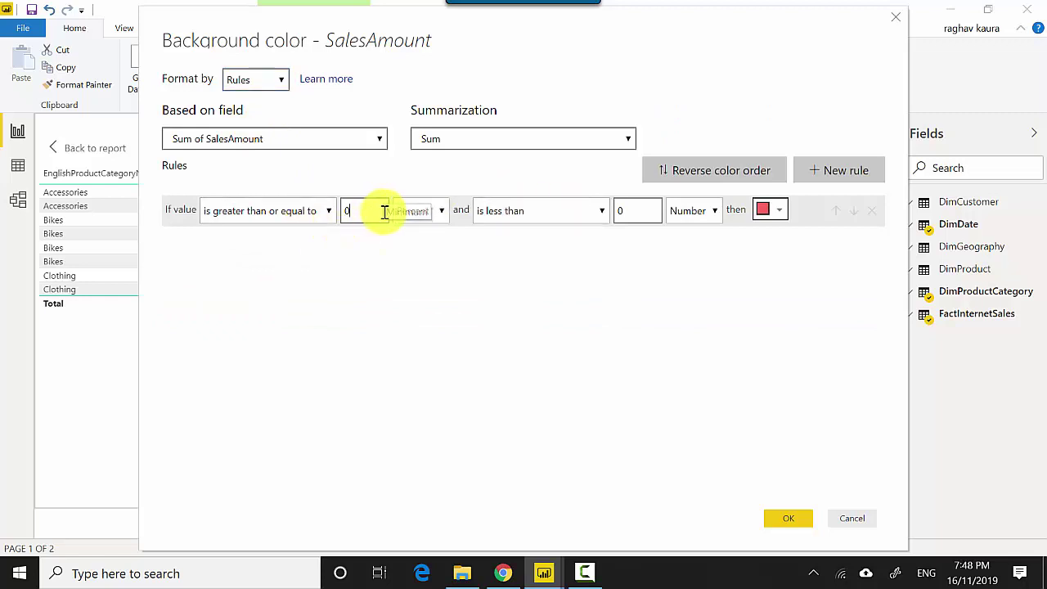
{"action": "double_click", "coordinate": [652, 220]}
{"action": "type", "text": "100"}
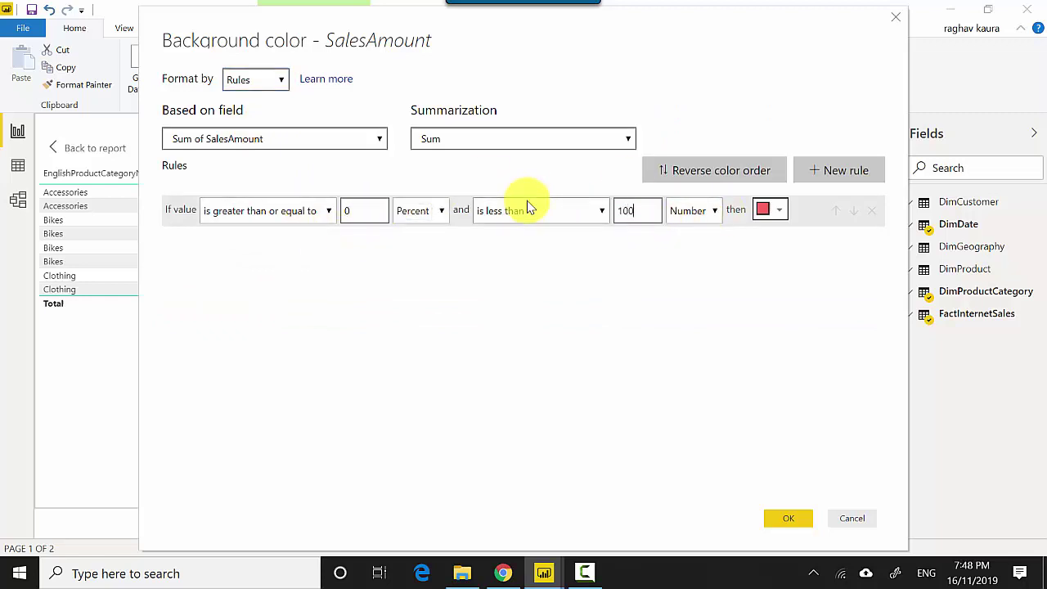
{"action": "type", "text": "000"}
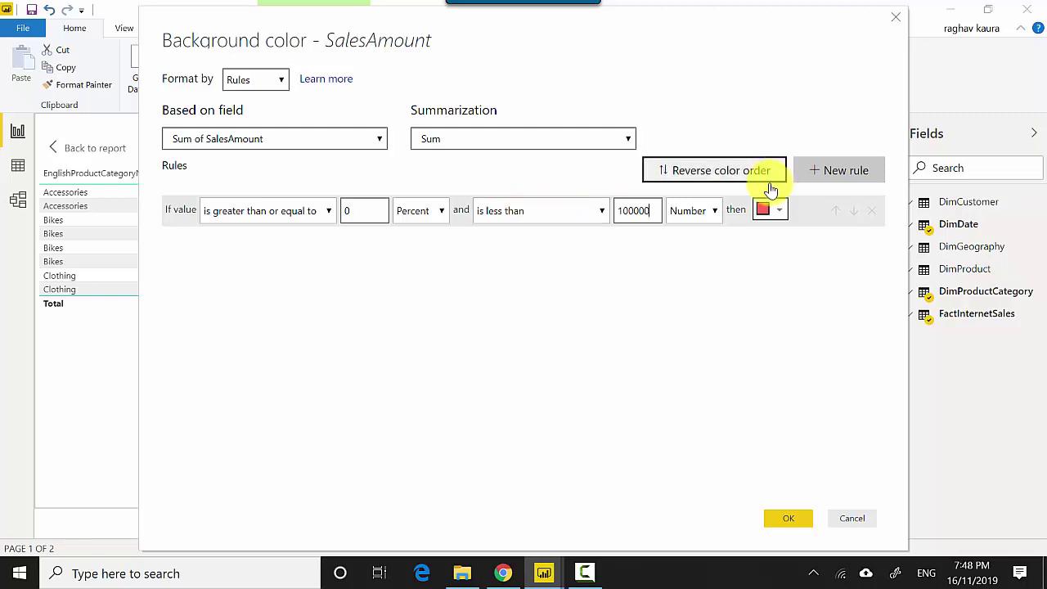
{"action": "left_click", "coordinate": [773, 210]}
{"action": "left_click", "coordinate": [725, 253]}
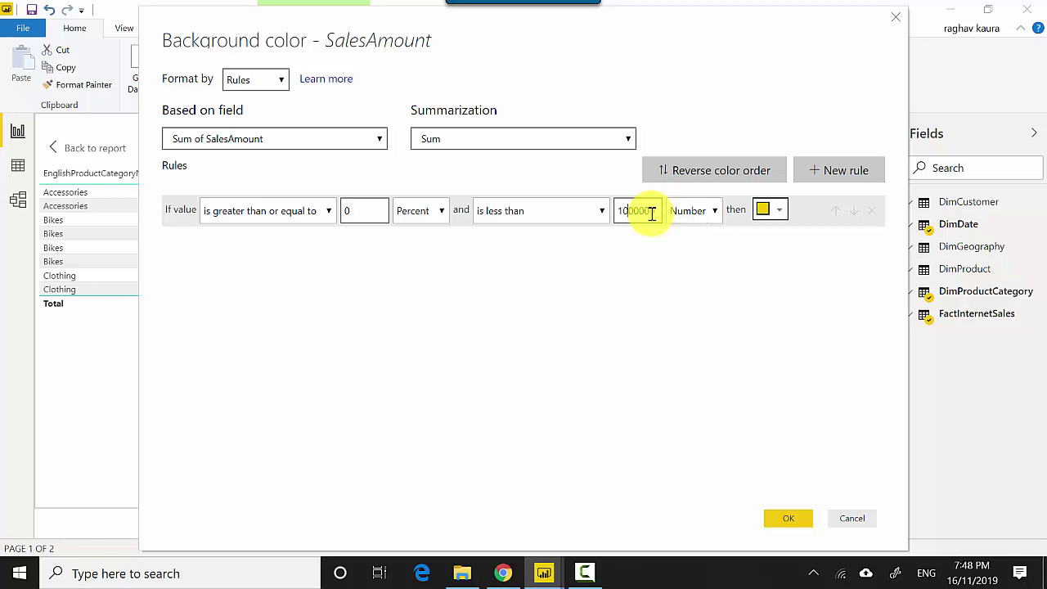
{"action": "left_click", "coordinate": [619, 319]}
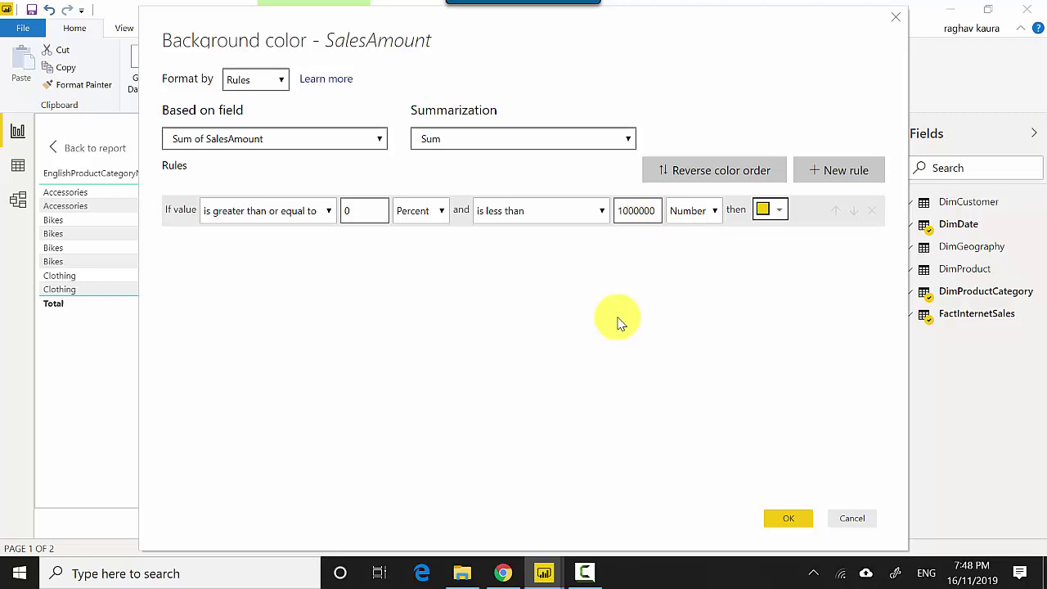
- Add a green second rule from 1000000 to 100000000, with both rules typed as Number
{"action": "left_click", "coordinate": [839, 170]}
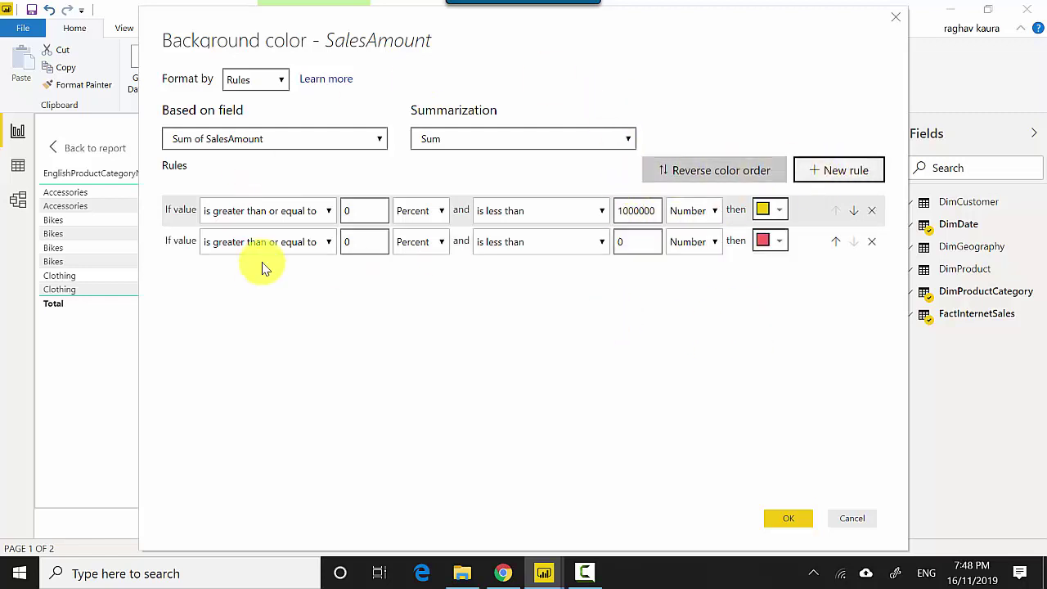
{"action": "left_click", "coordinate": [329, 245]}
{"action": "left_click_drag", "start_coordinate": [657, 210], "coordinate": [602, 214]}
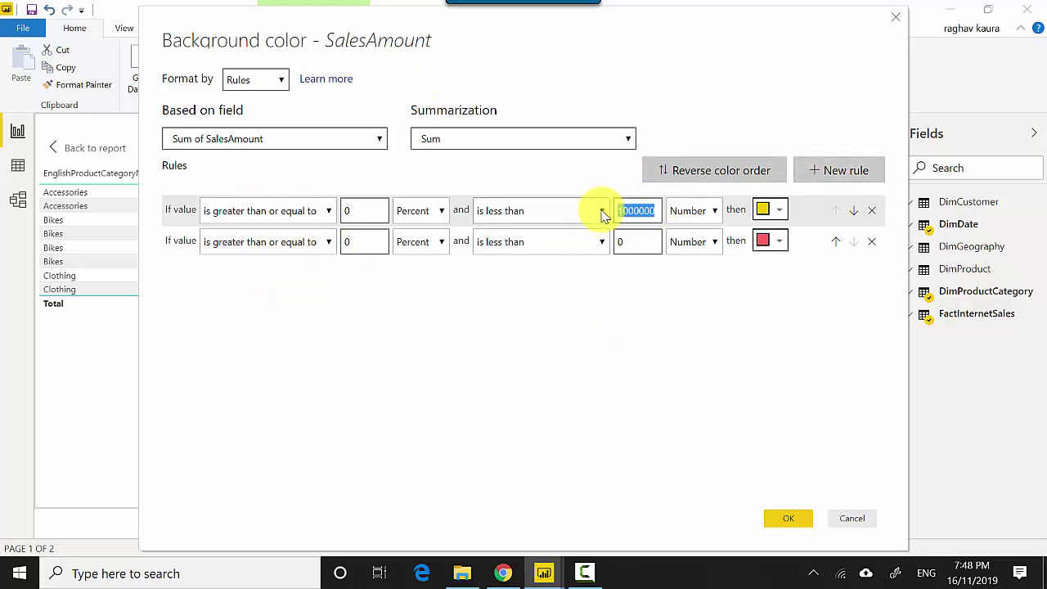
{"action": "key", "text": "ctrl+c"}
{"action": "double_click", "coordinate": [370, 242]}
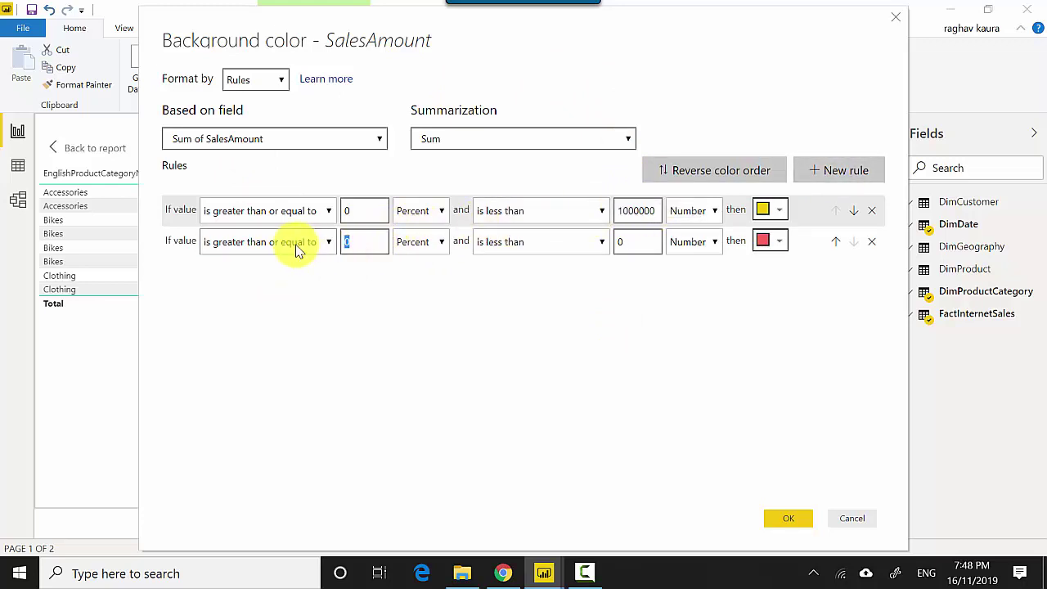
{"action": "key", "text": "ctrl+v"}
{"action": "double_click", "coordinate": [634, 241]}
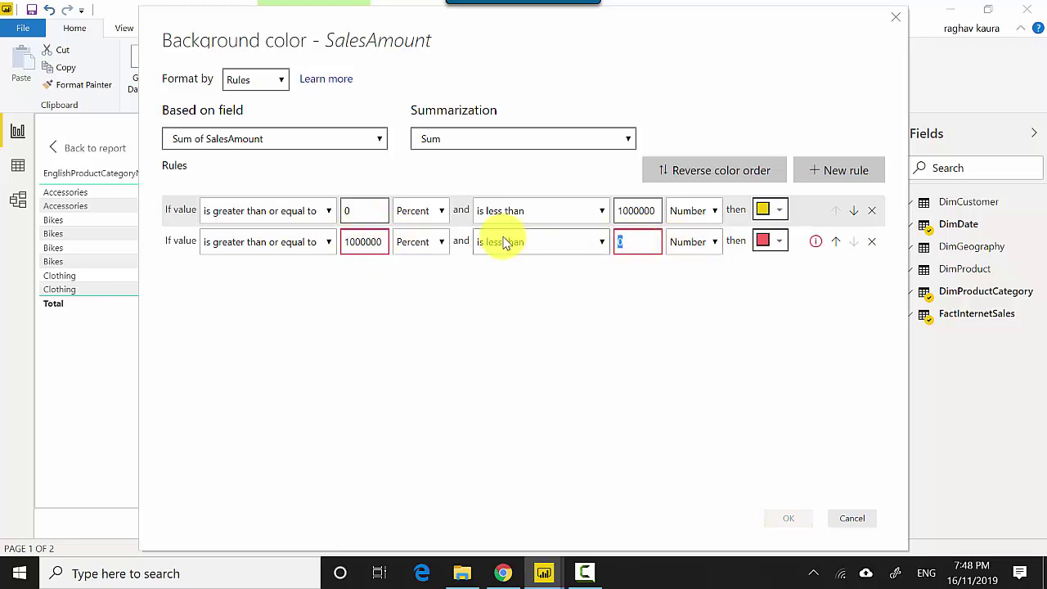
{"action": "type", "text": "100000000"}
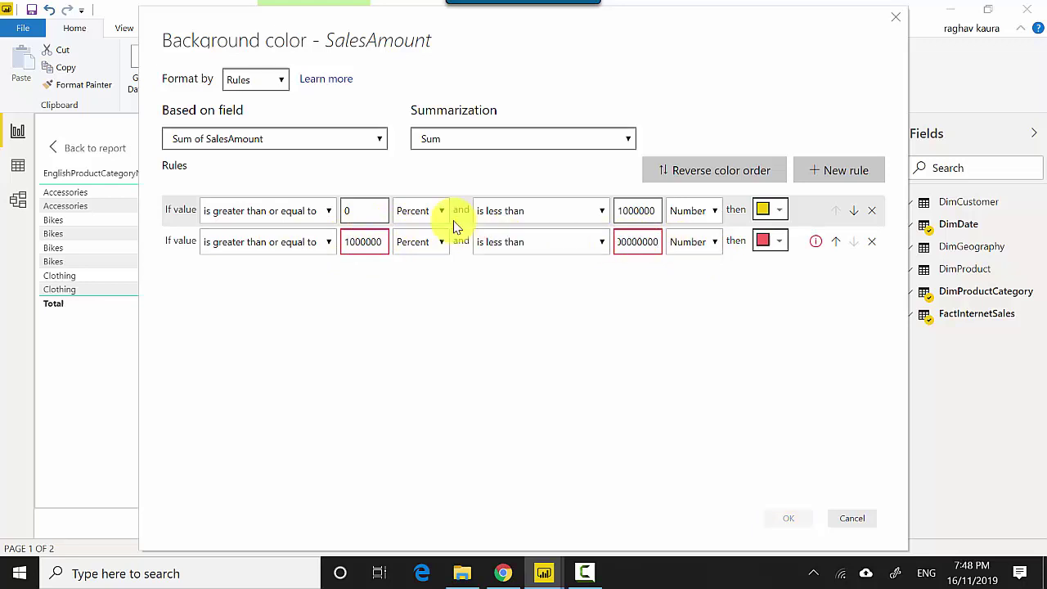
{"action": "left_click", "coordinate": [443, 211]}
{"action": "left_click", "coordinate": [422, 238]}
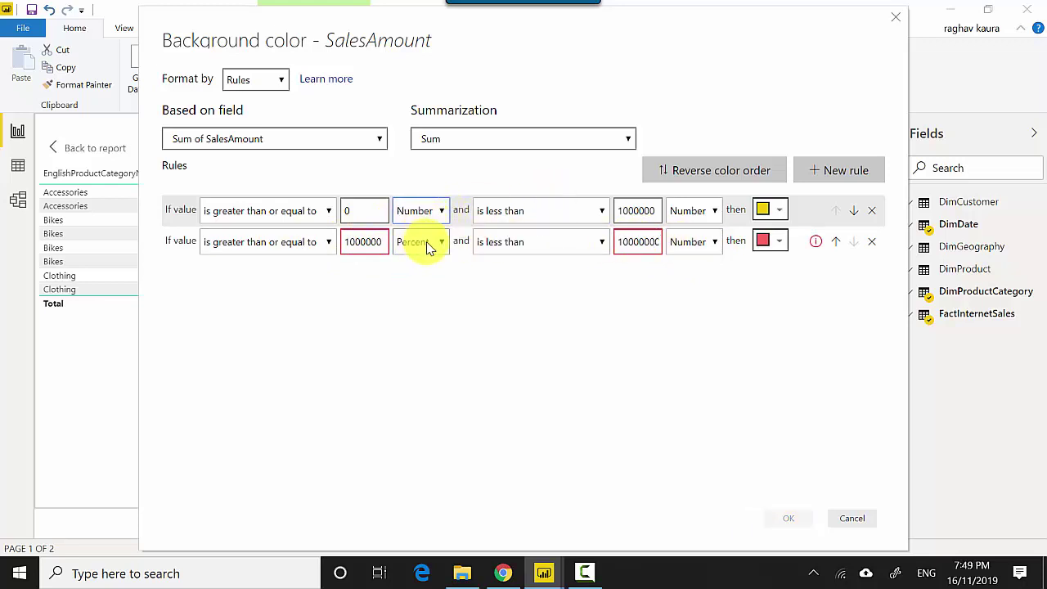
{"action": "left_click", "coordinate": [416, 263]}
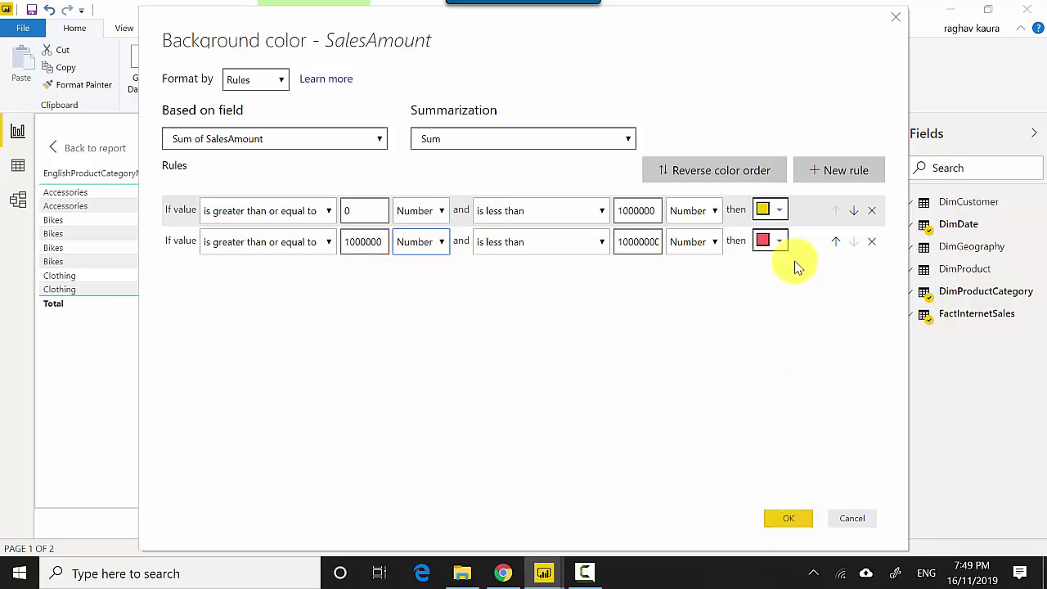
{"action": "left_click", "coordinate": [771, 241]}
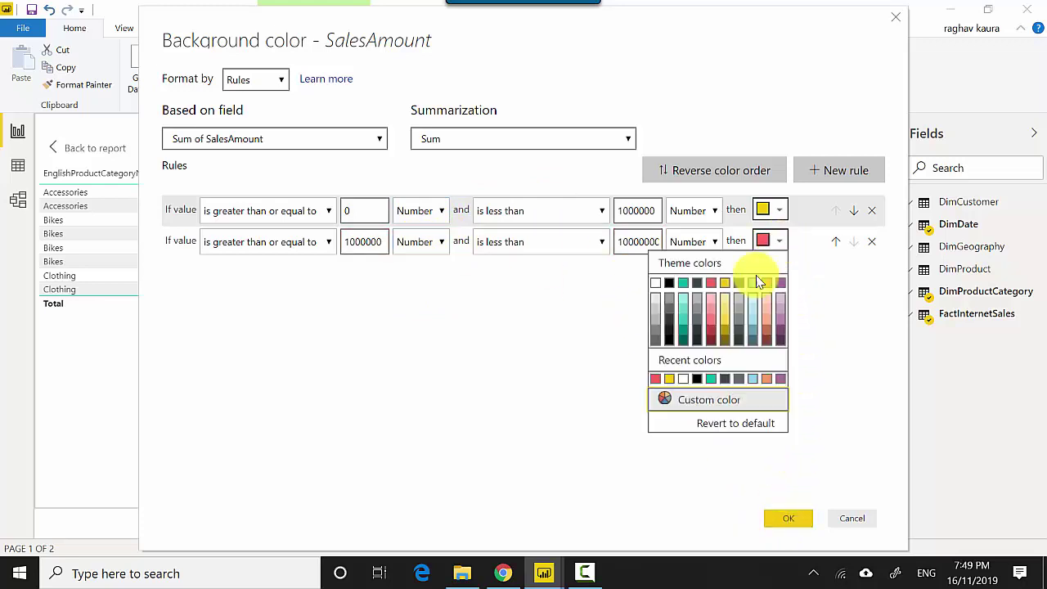
{"action": "left_click", "coordinate": [678, 286]}
{"action": "left_click", "coordinate": [787, 518]}
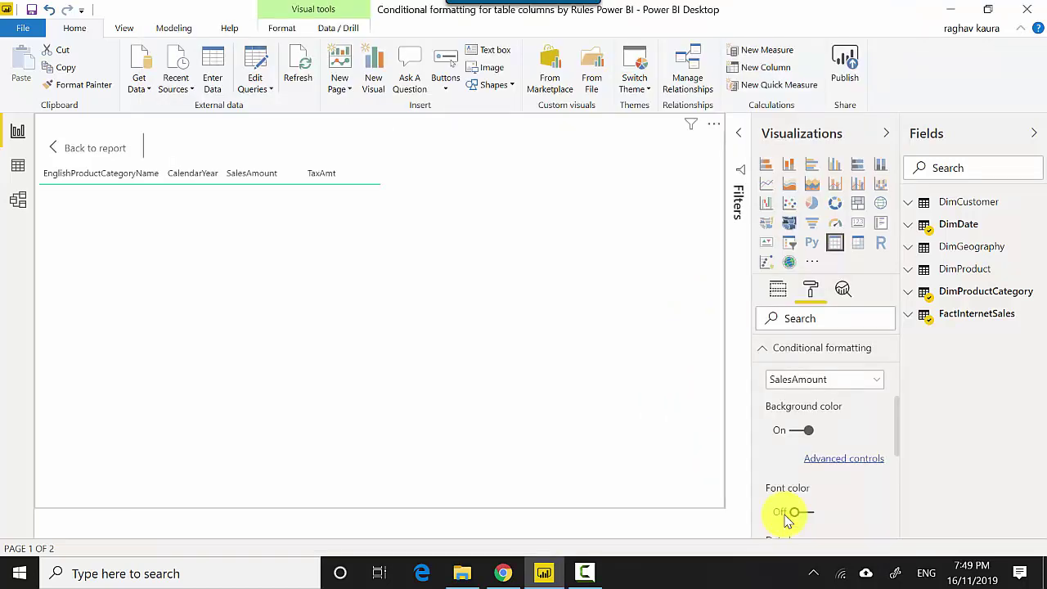